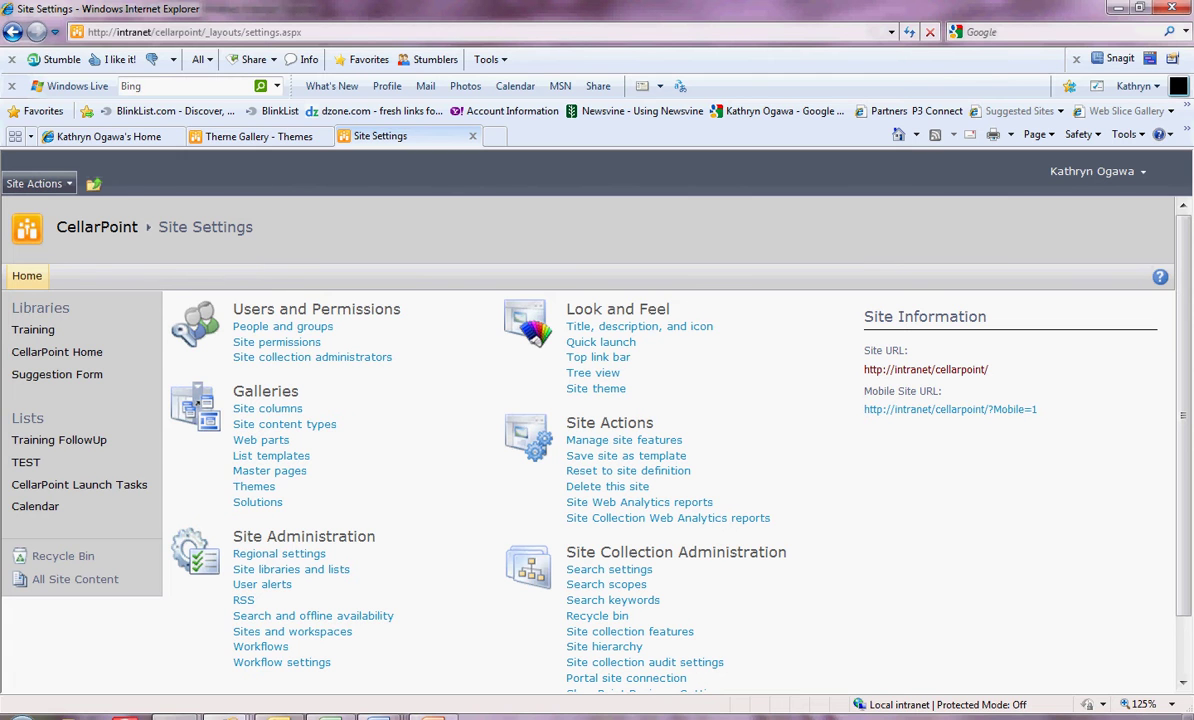
Open the site's theme settings and preview several listed themes, including Azure, Convention, Grapello and Laminate
click(35, 183)
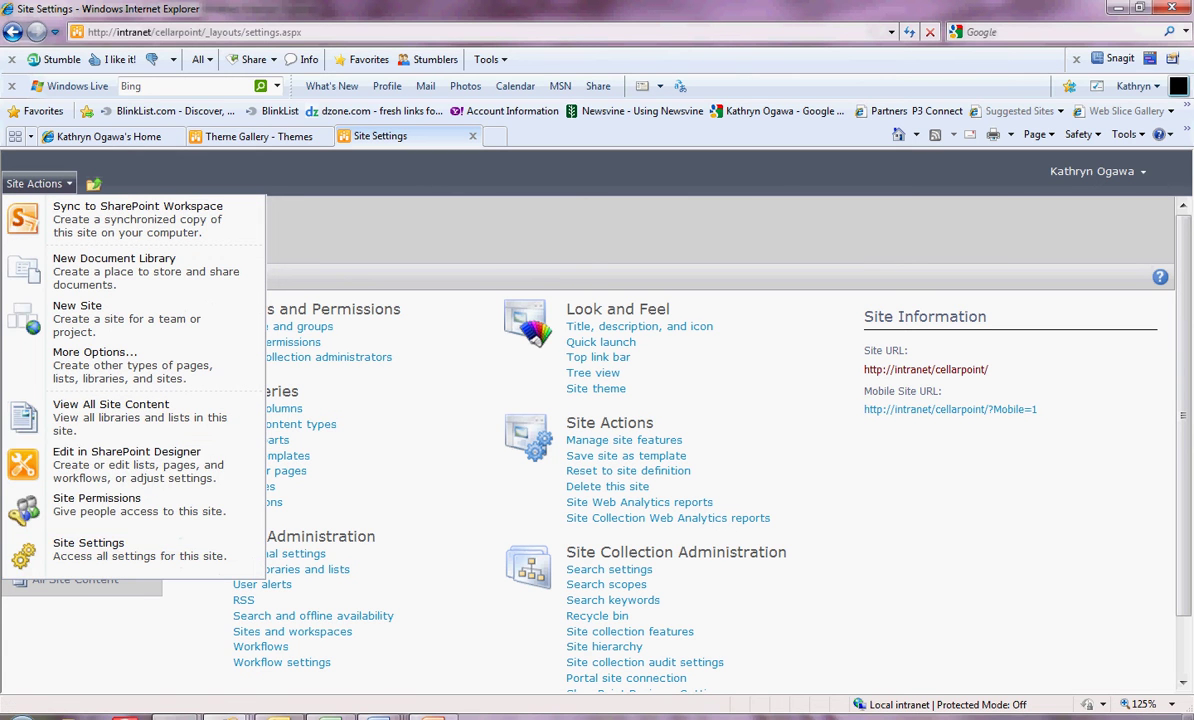
key(Escape)
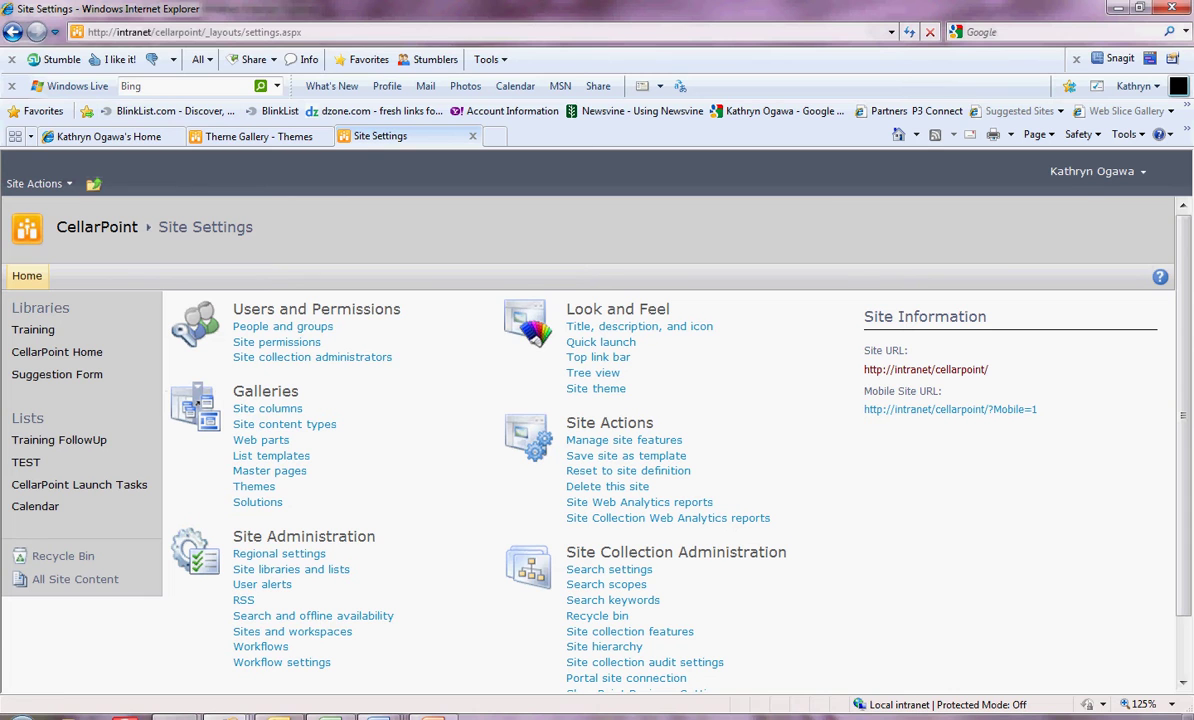
click(596, 388)
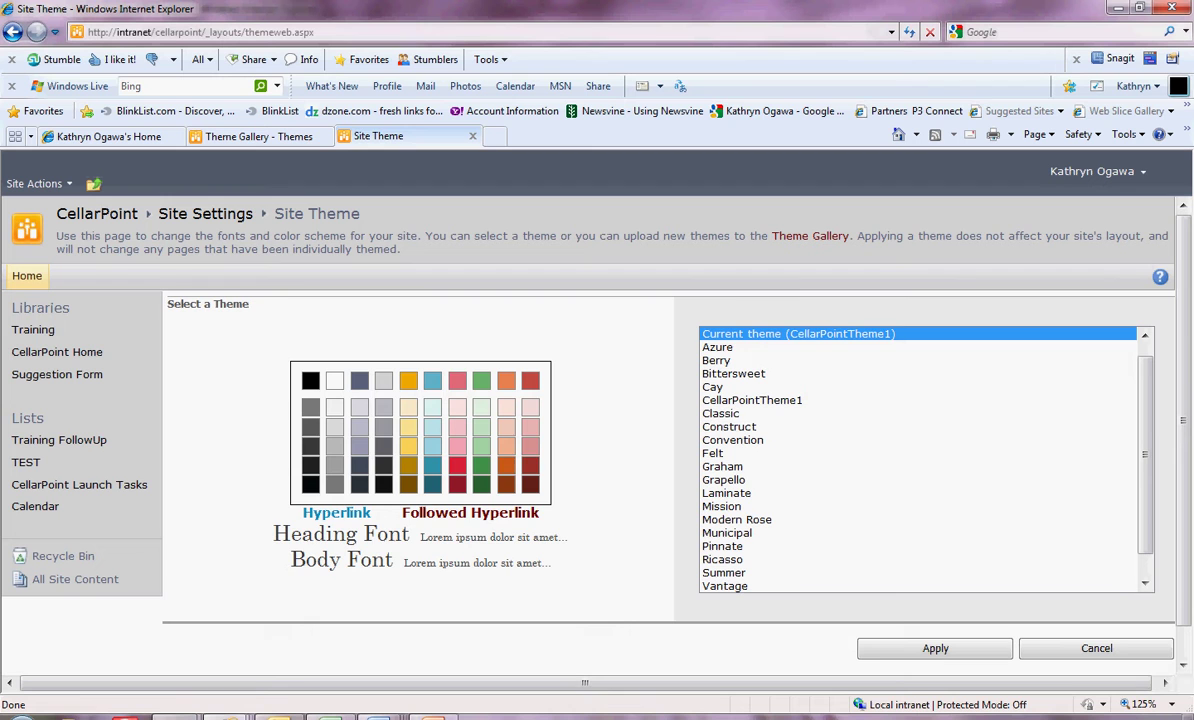
click(717, 347)
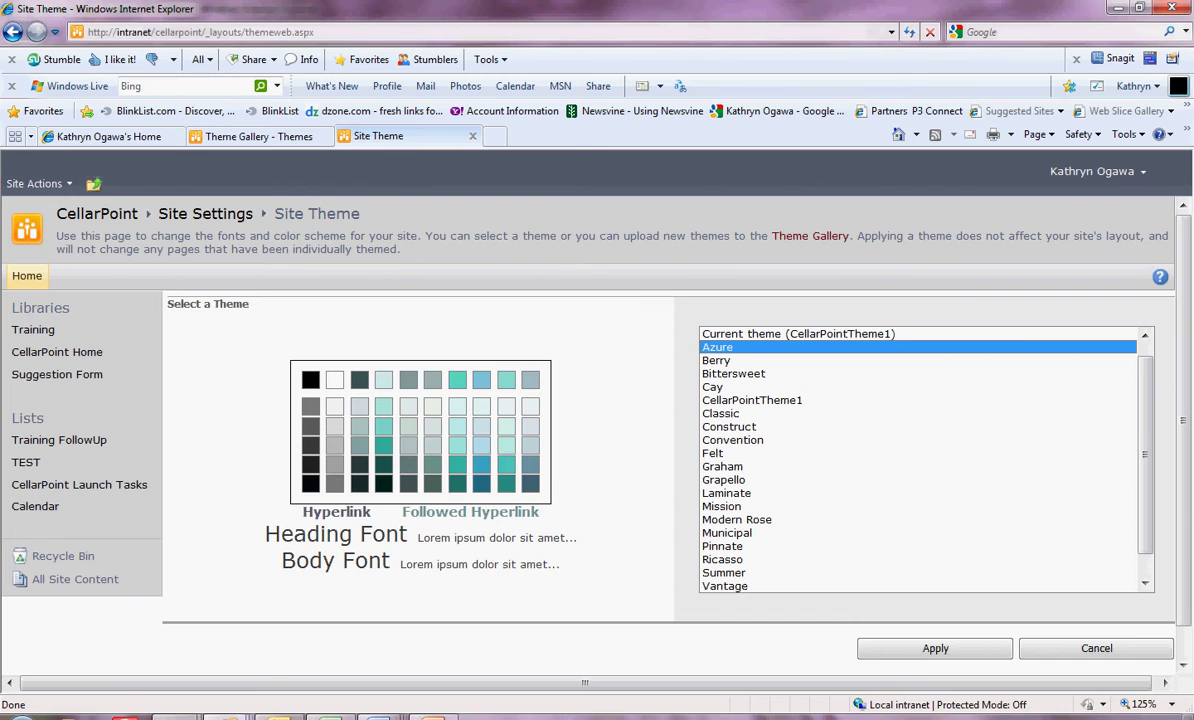
click(729, 427)
click(732, 440)
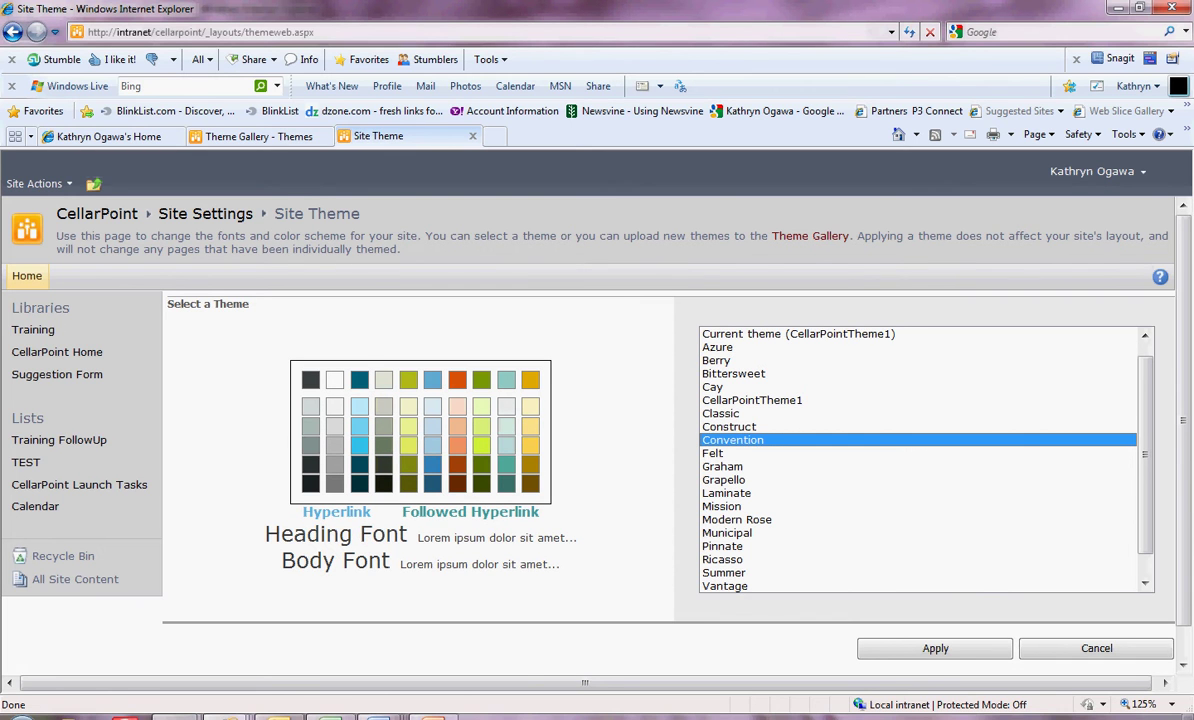
click(712, 453)
click(723, 480)
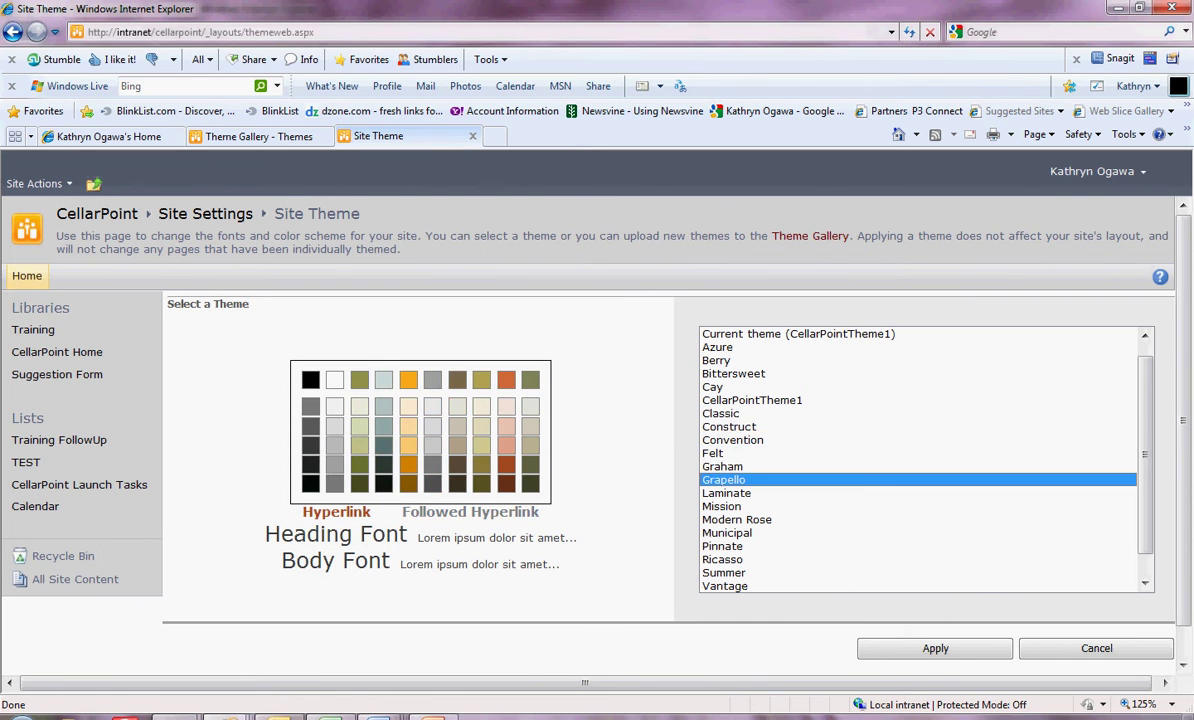
click(726, 493)
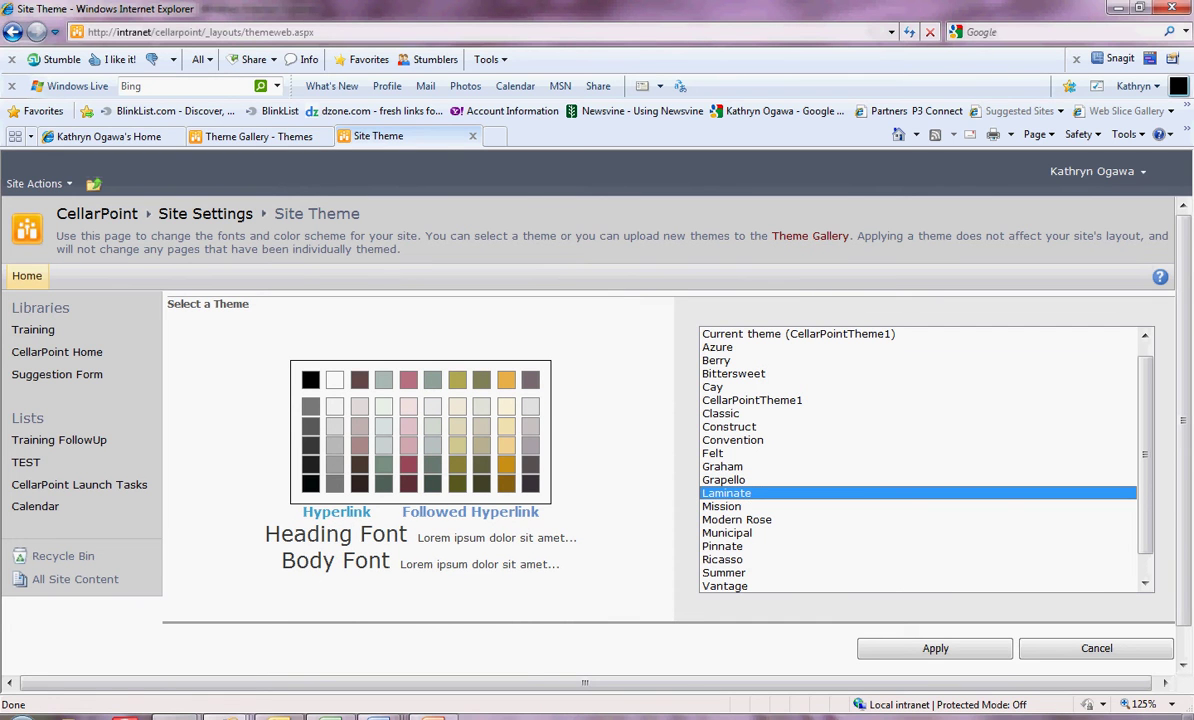
Switch to PowerPoint and start new theme colors with dark blue for Text/Background - Dark 1 and a dark purple for Hyperlink
click(432, 716)
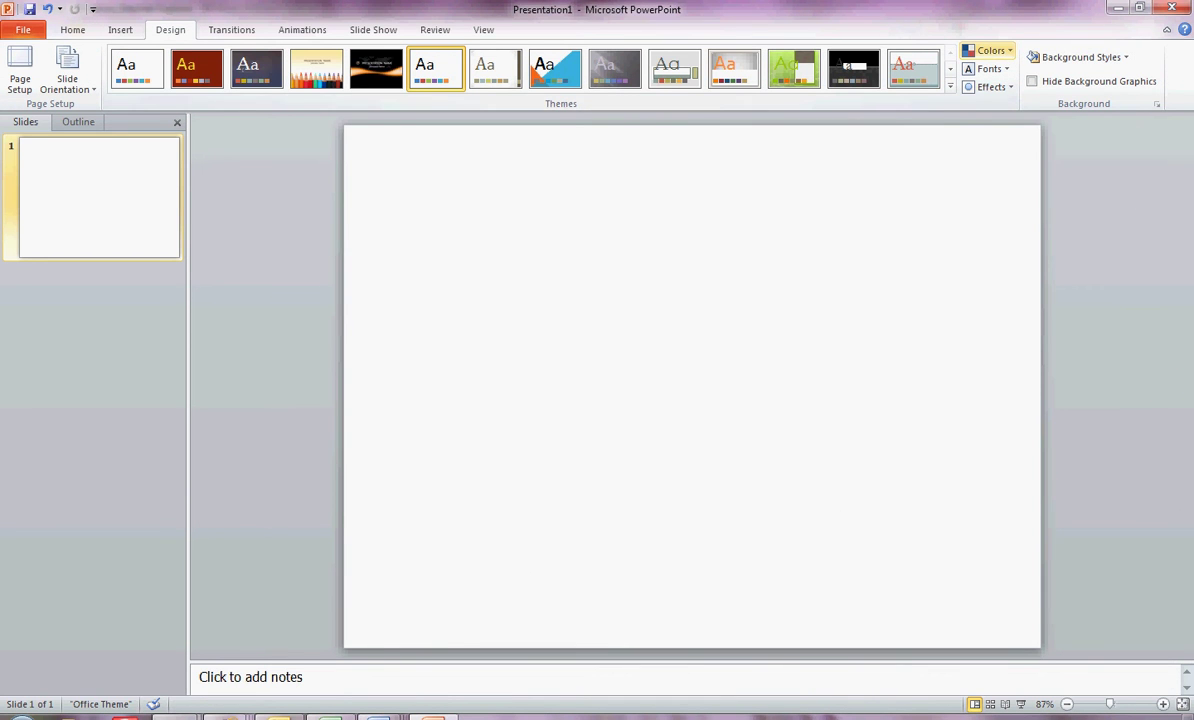
click(988, 50)
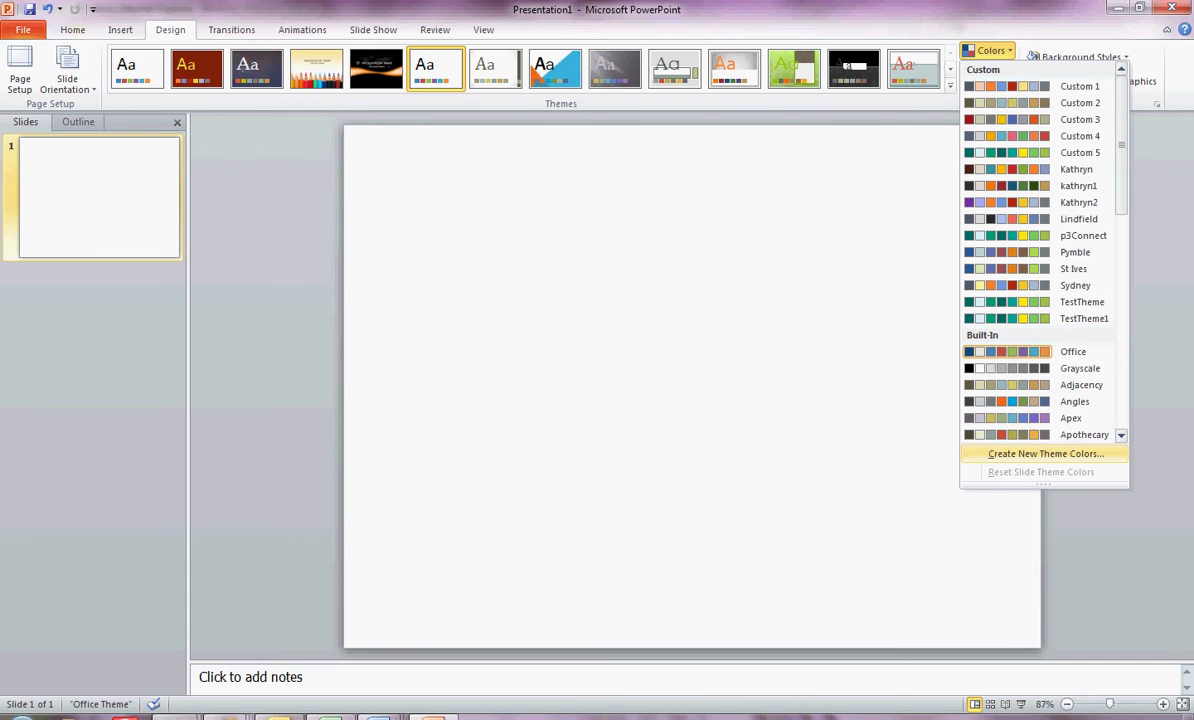
click(1045, 453)
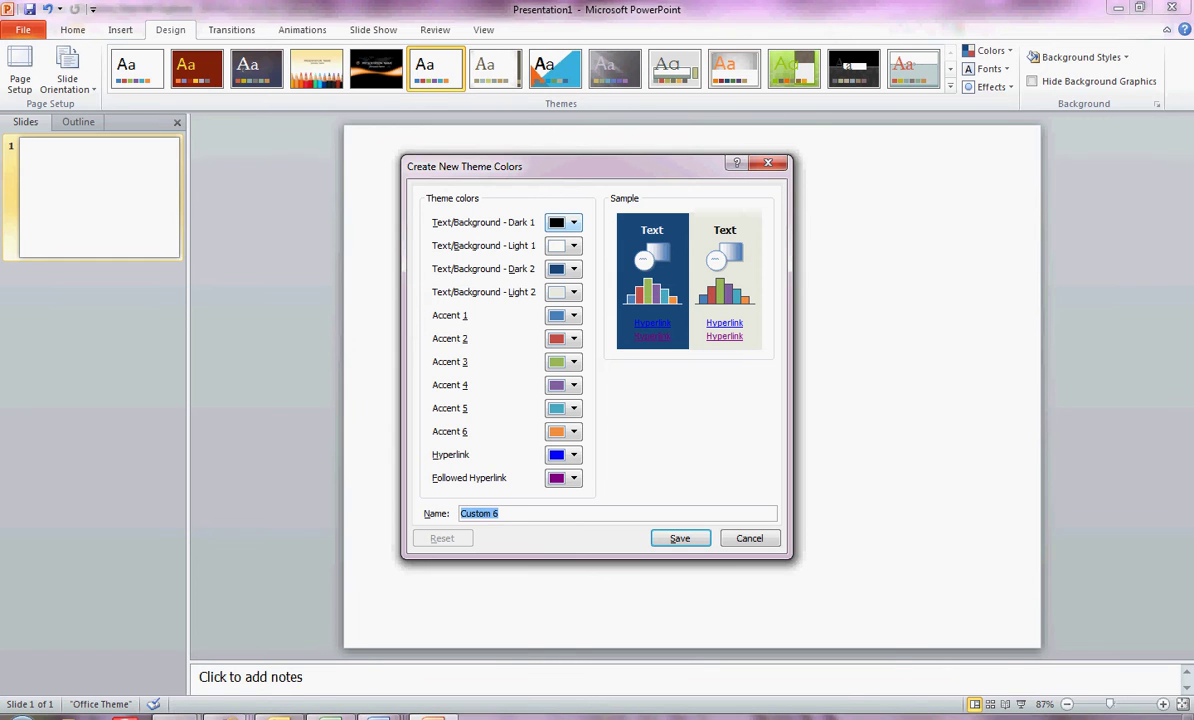
click(563, 222)
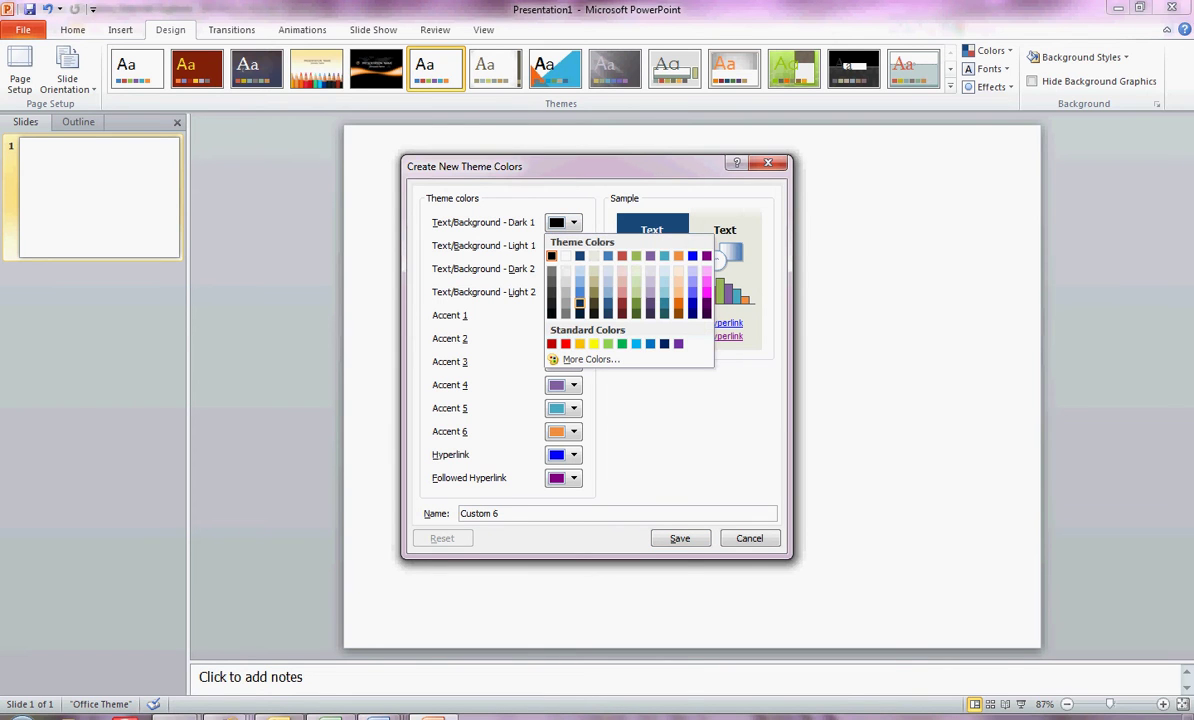
click(580, 256)
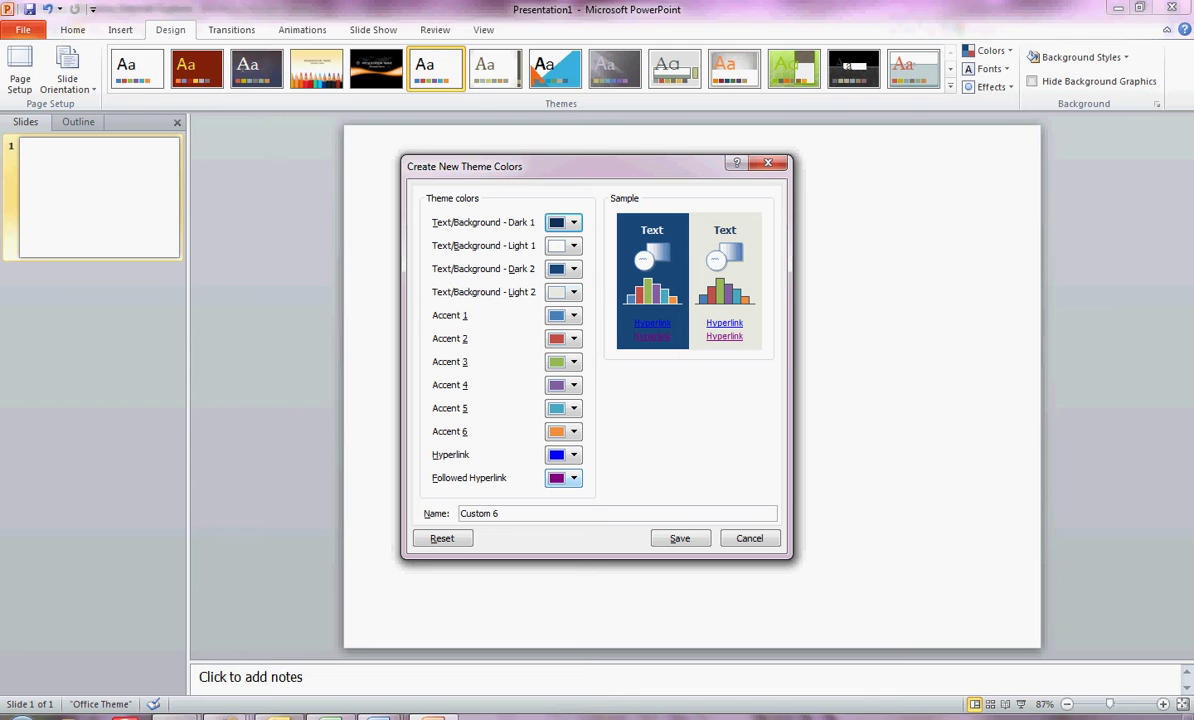
click(573, 454)
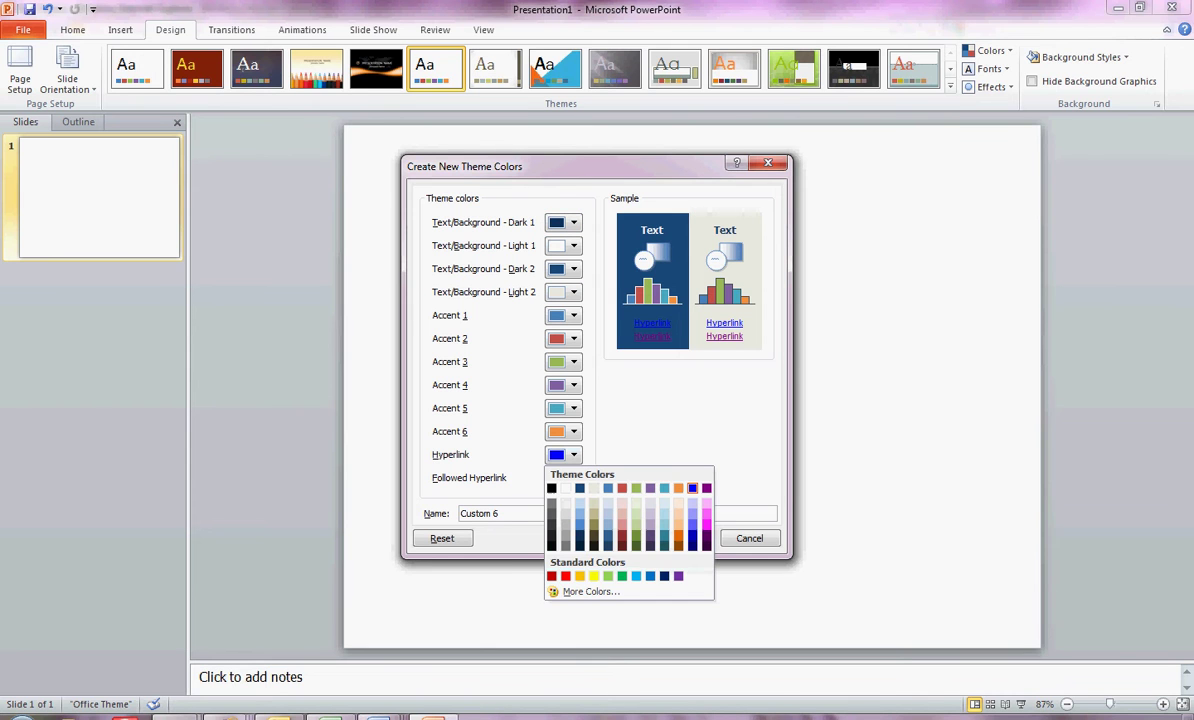
click(650, 546)
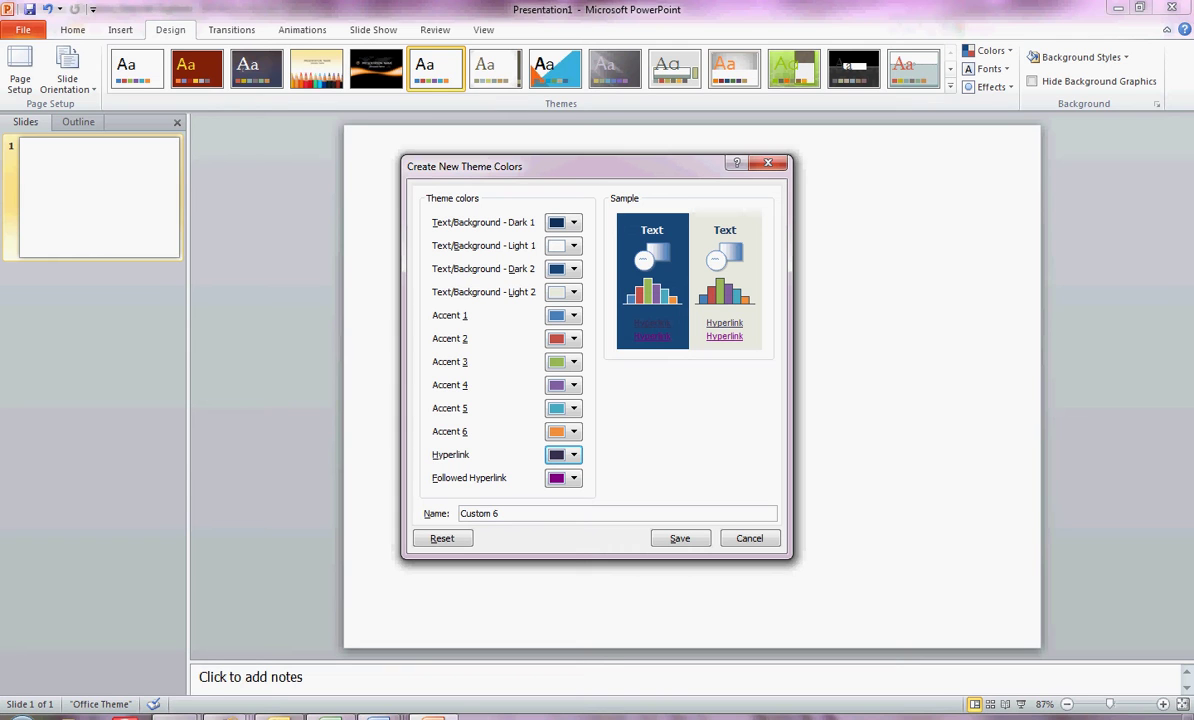
Name the new theme color set TestTheme3 and save it
key(Tab)
key(Tab)
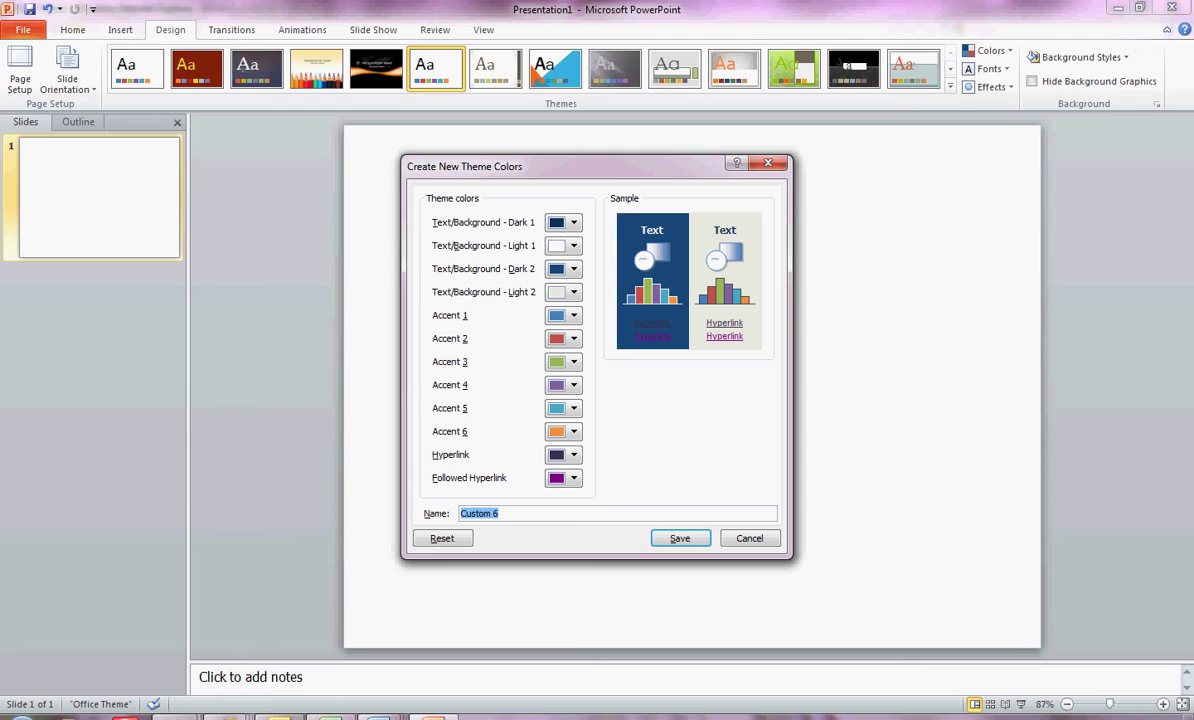
text(TestTheme3)
key(Return)
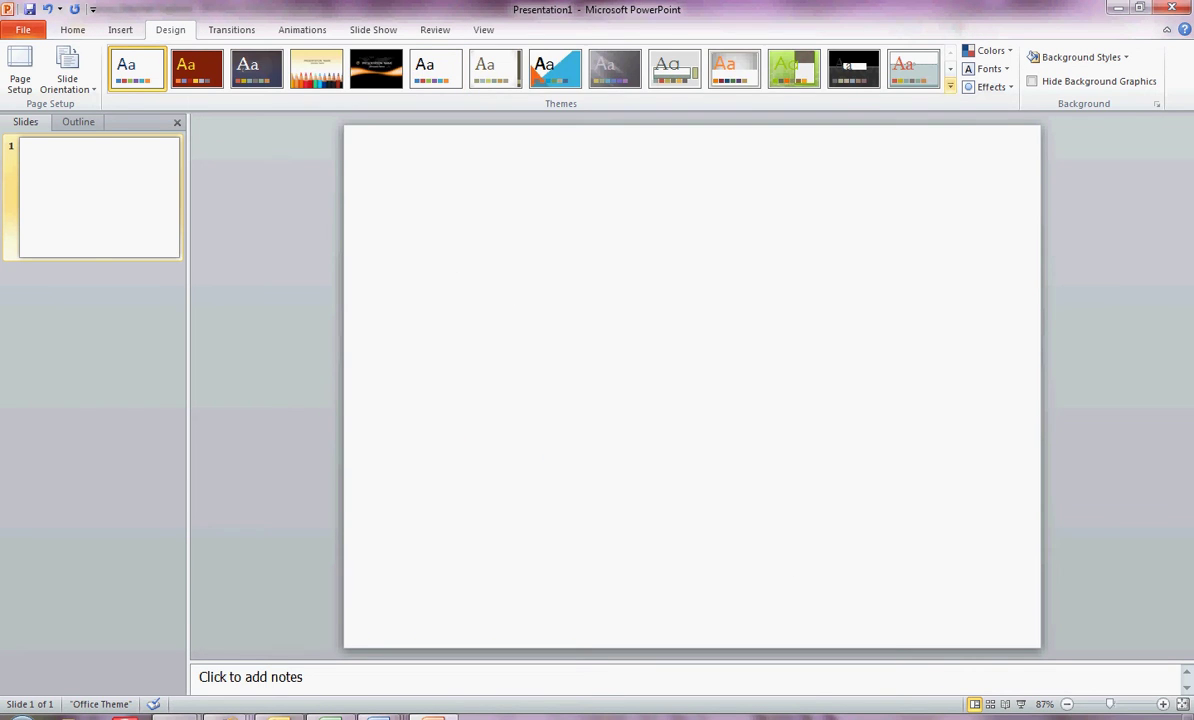
Save the current presentation theme as TestTheme3 in the Themes folder under My Pictures, using the Office Theme file type
click(950, 87)
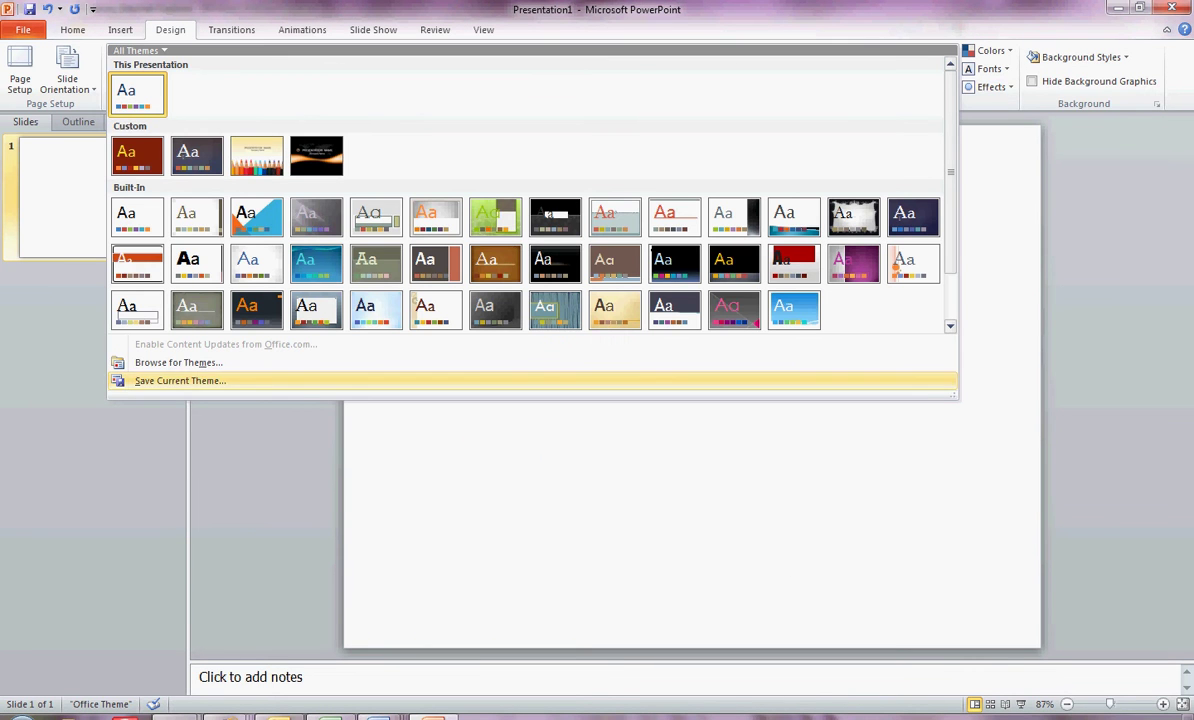
click(180, 380)
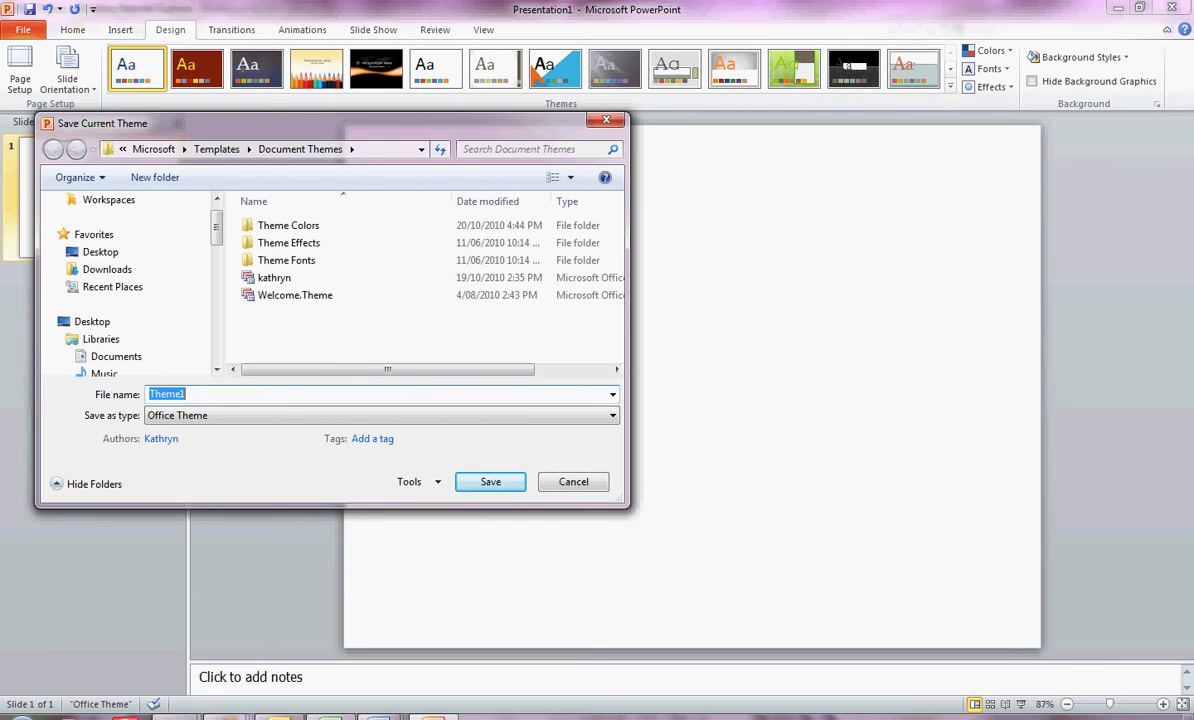
scroll(125, 285, down, 3)
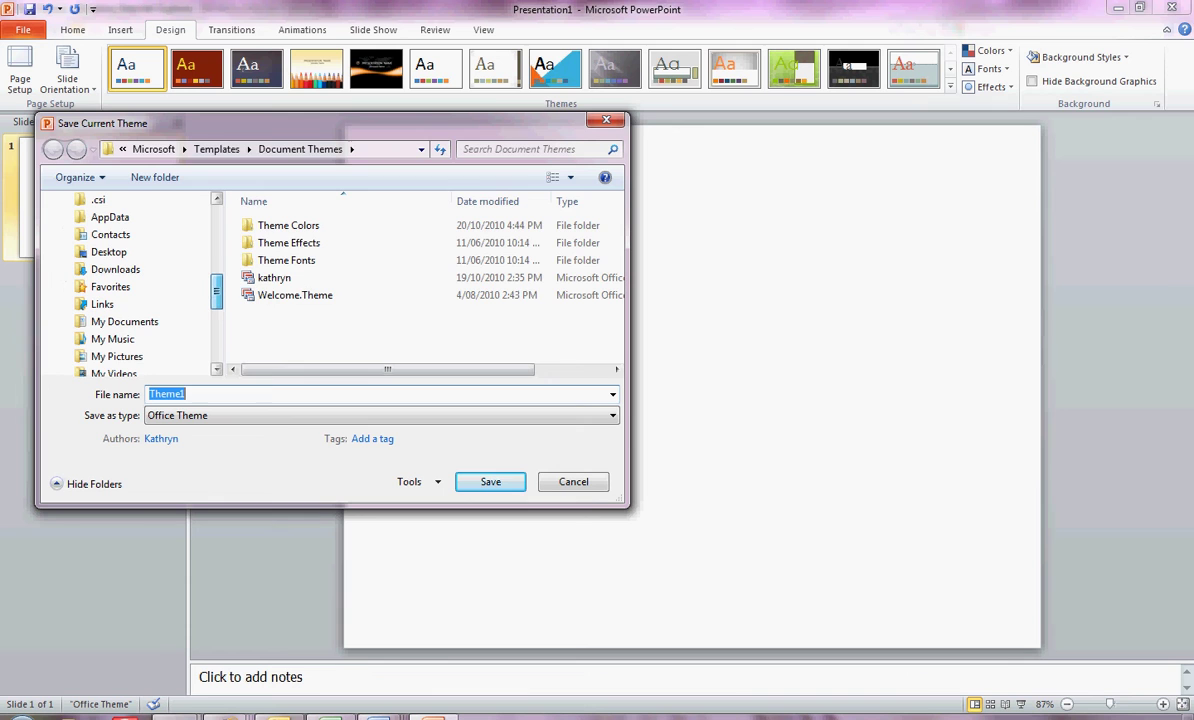
click(117, 356)
double_click(521, 228)
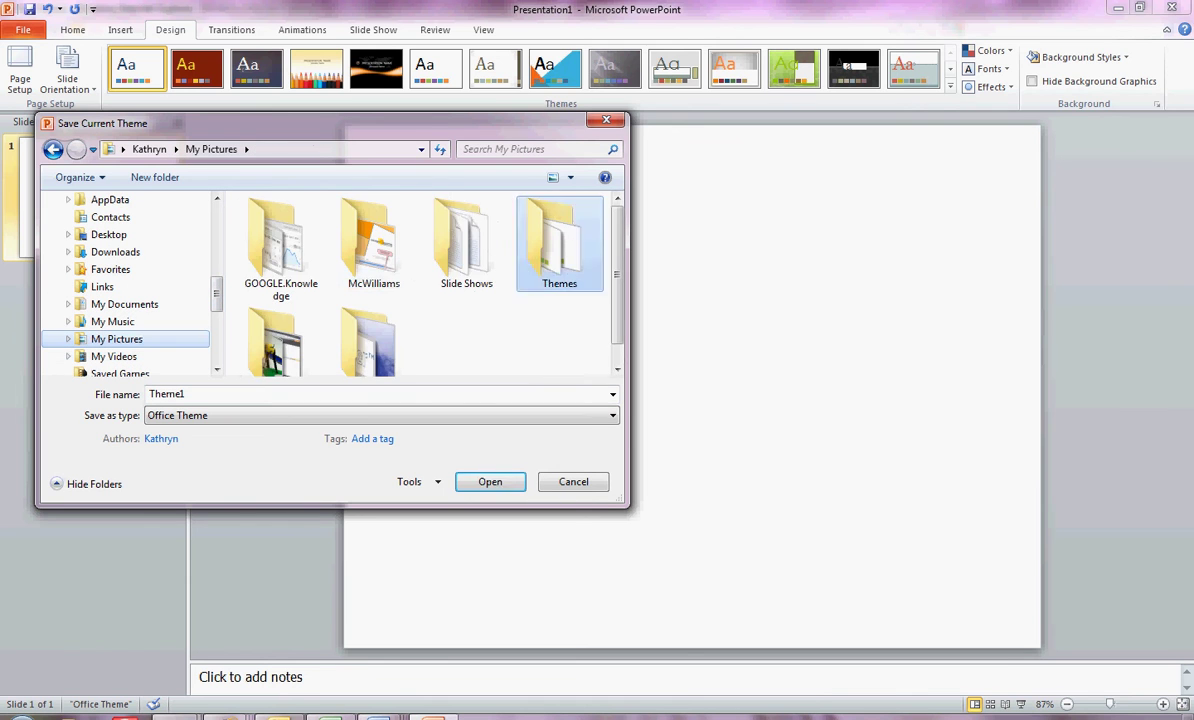
click(200, 394)
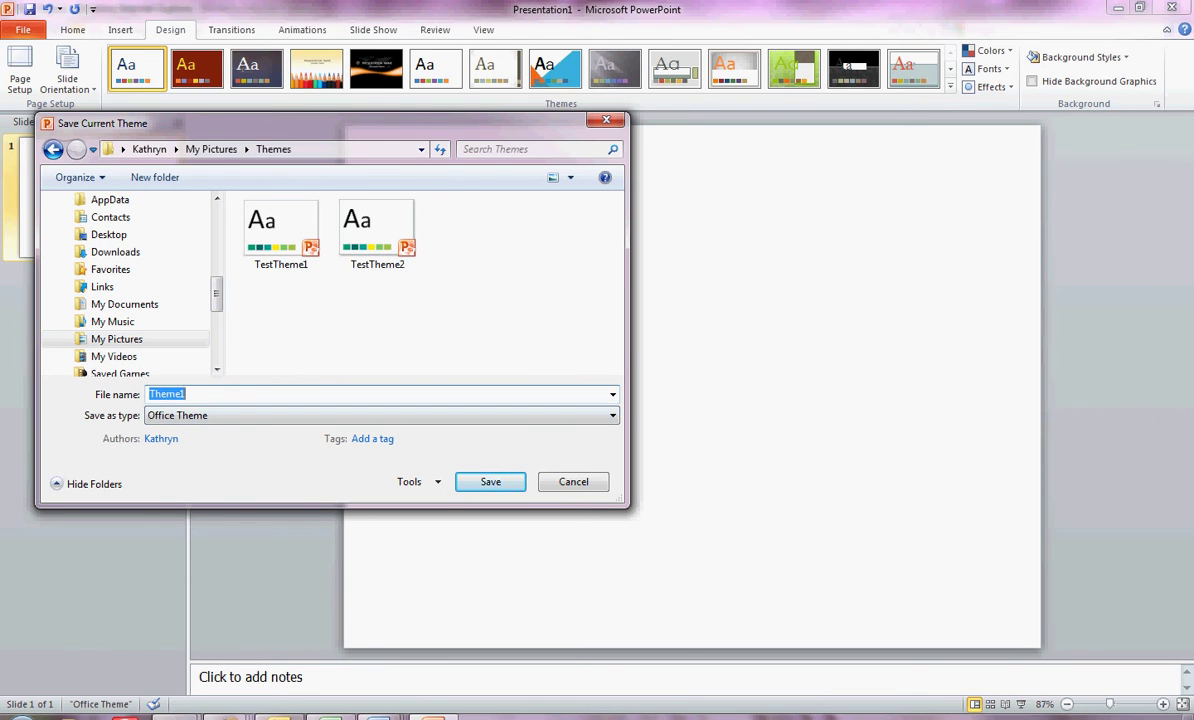
text(TestThe)
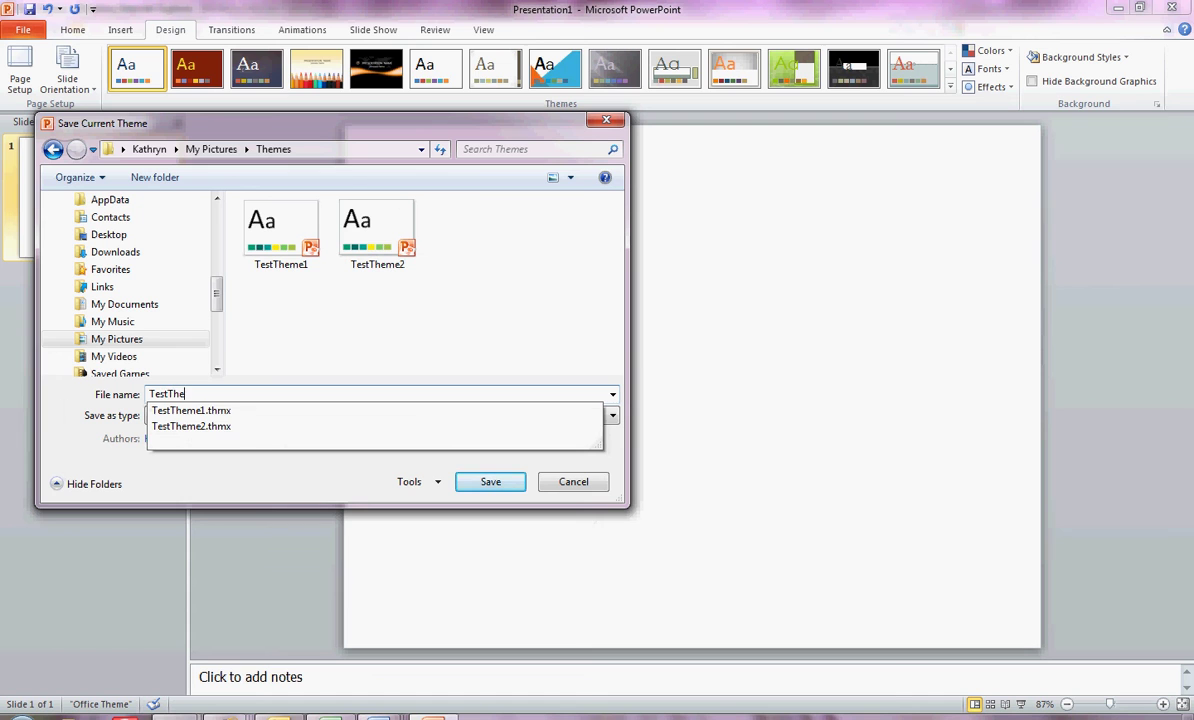
text(m3)
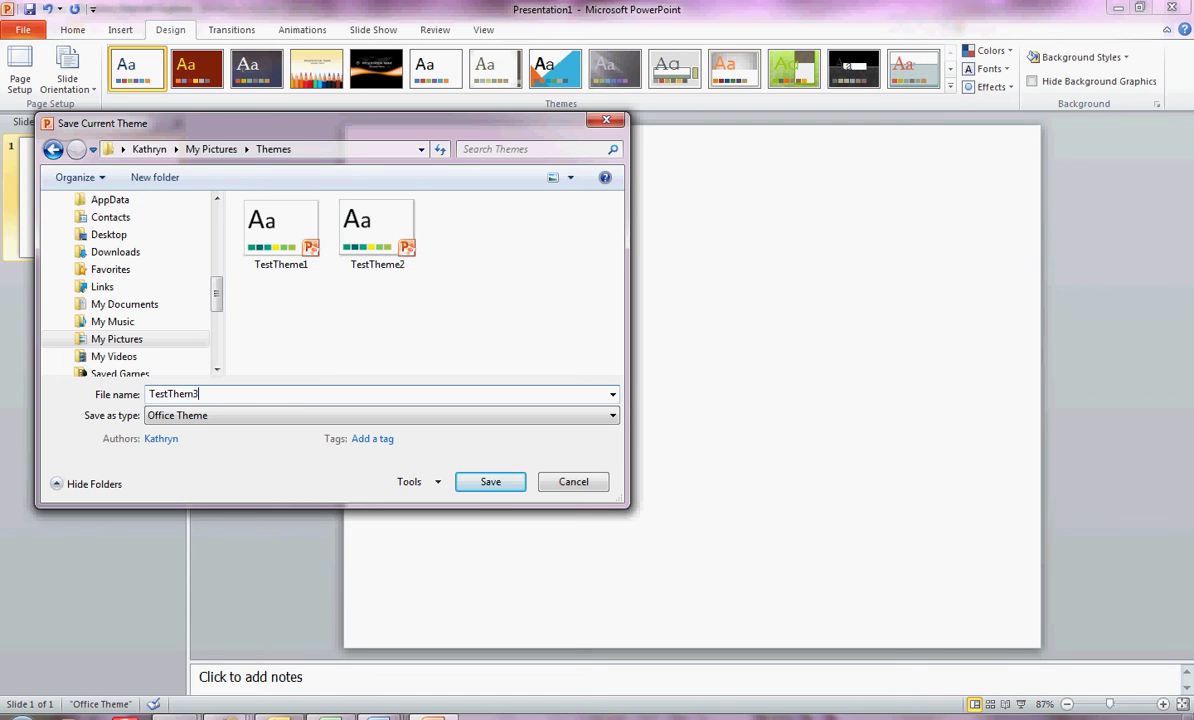
key(BackSpace)
text(e3)
key(Return)
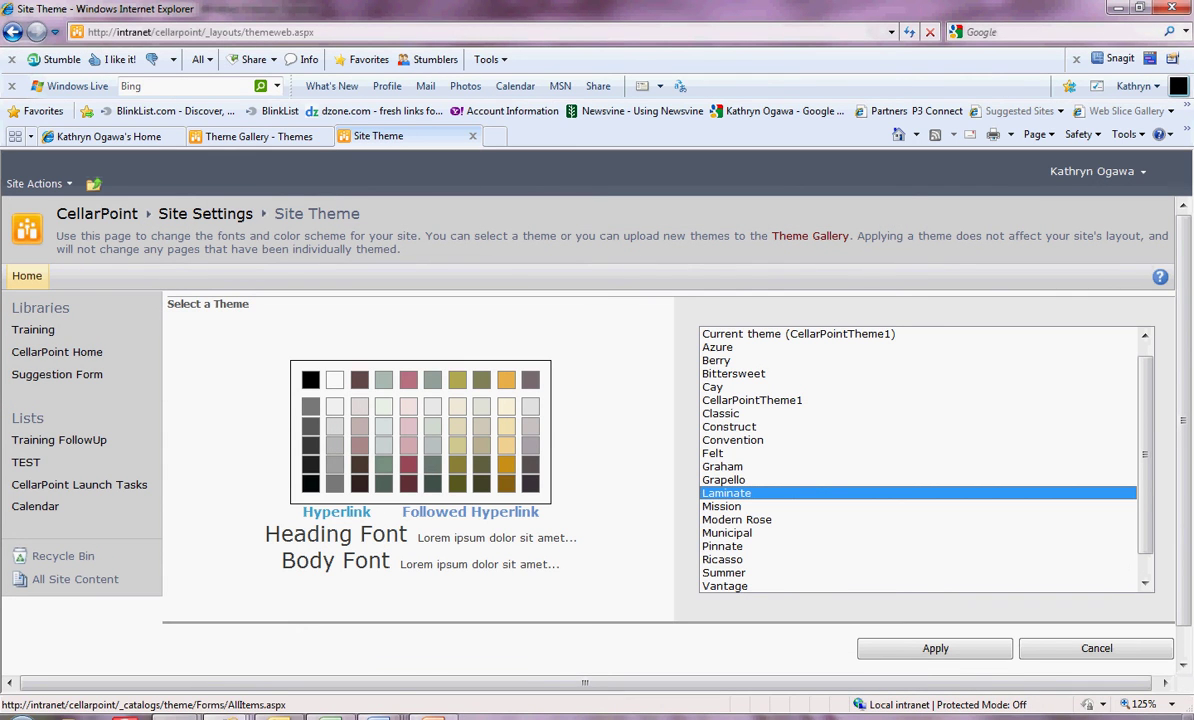
Upload TestTheme3.thmx from the Pictures\Themes folder as a new item in the SharePoint site's Theme Gallery
click(810, 236)
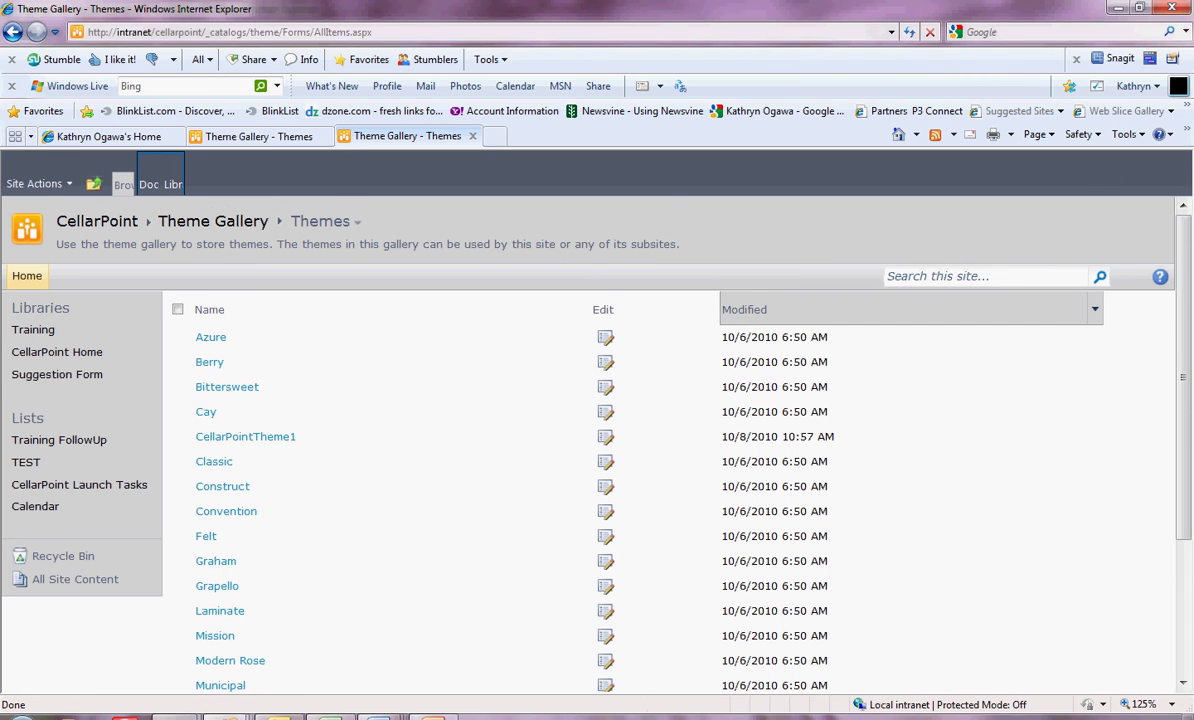
scroll(400, 328, down, 3)
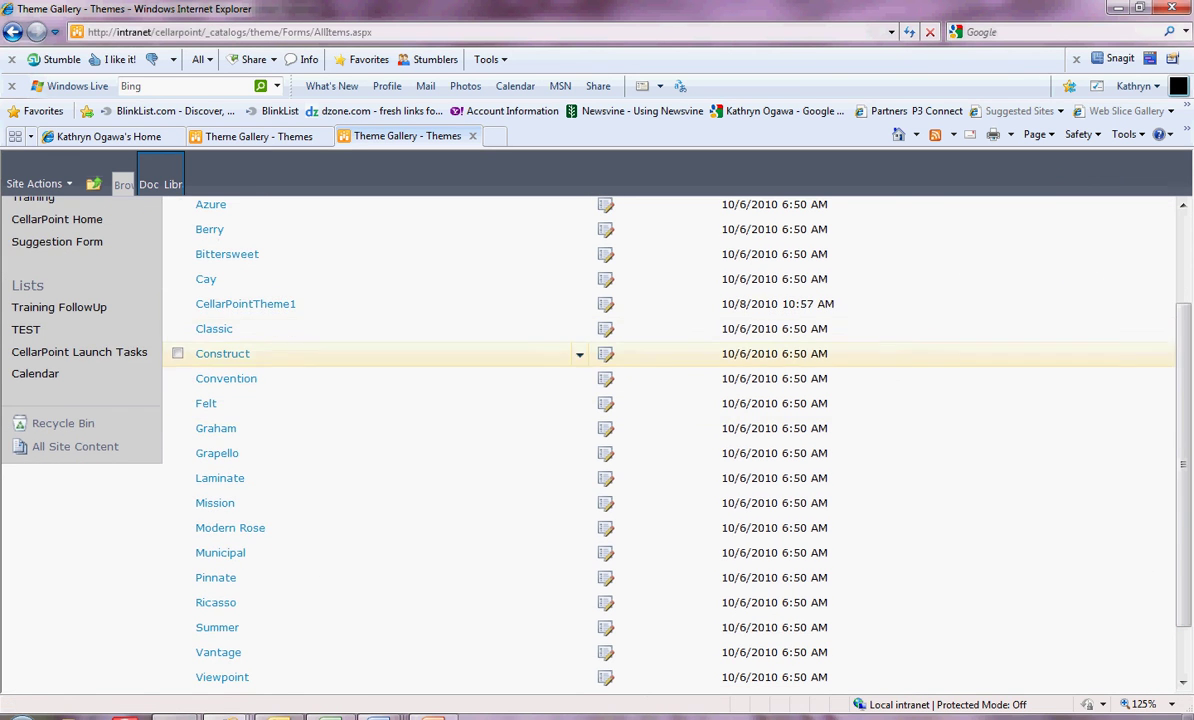
scroll(400, 480, down, 2)
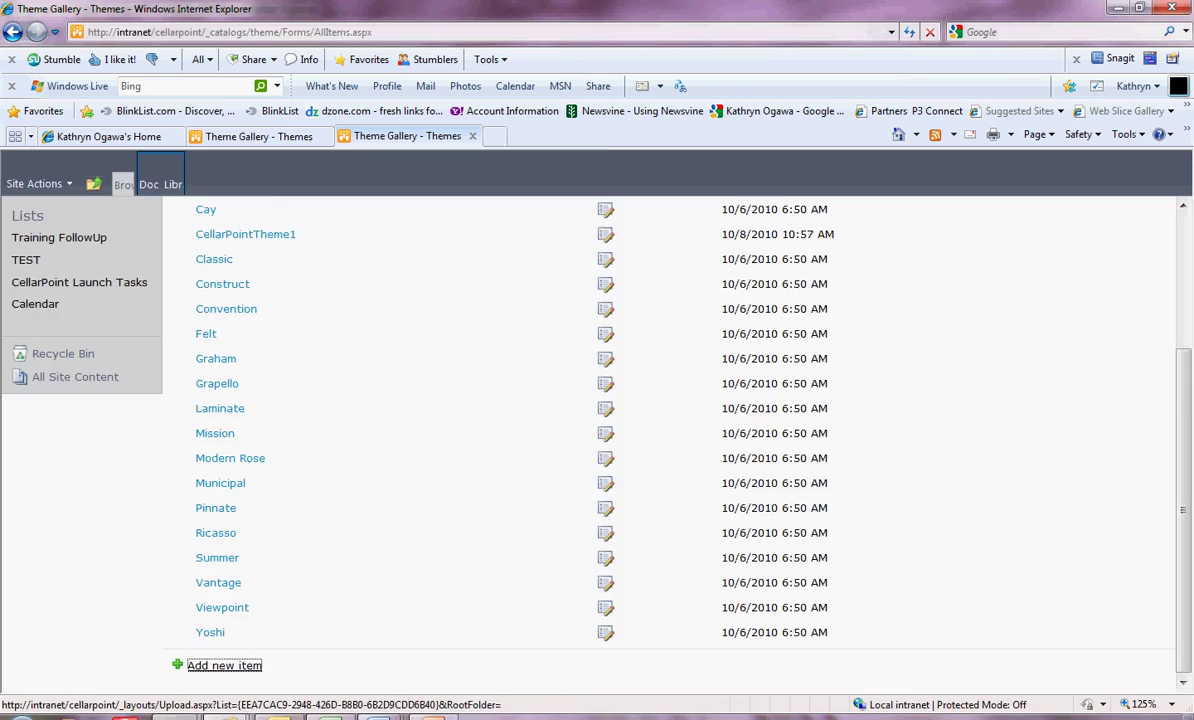
click(224, 665)
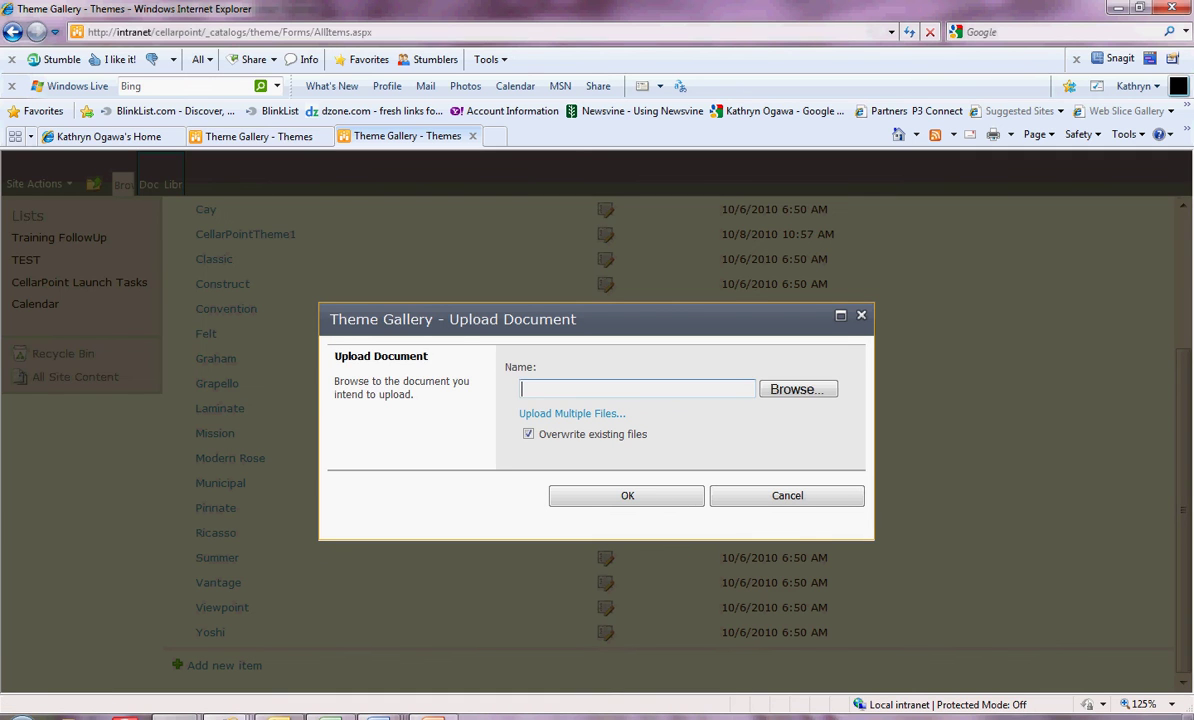
click(798, 389)
drag(366, 151, 366, 188)
click(261, 198)
click(456, 389)
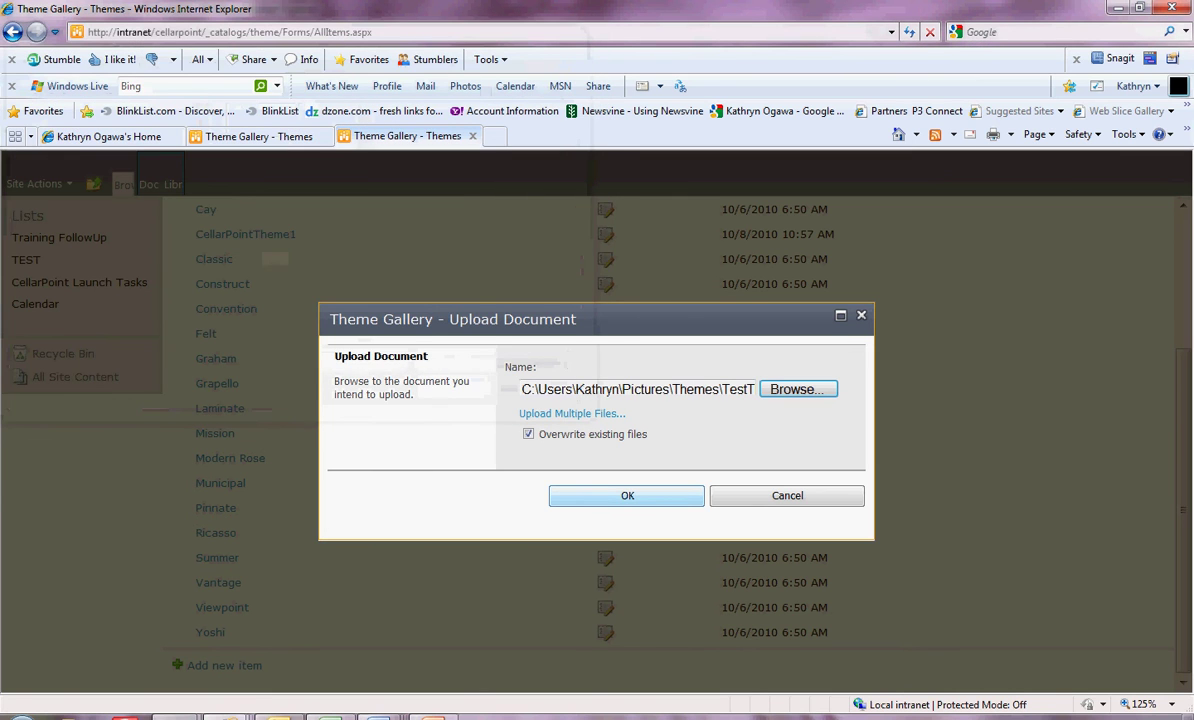
click(626, 495)
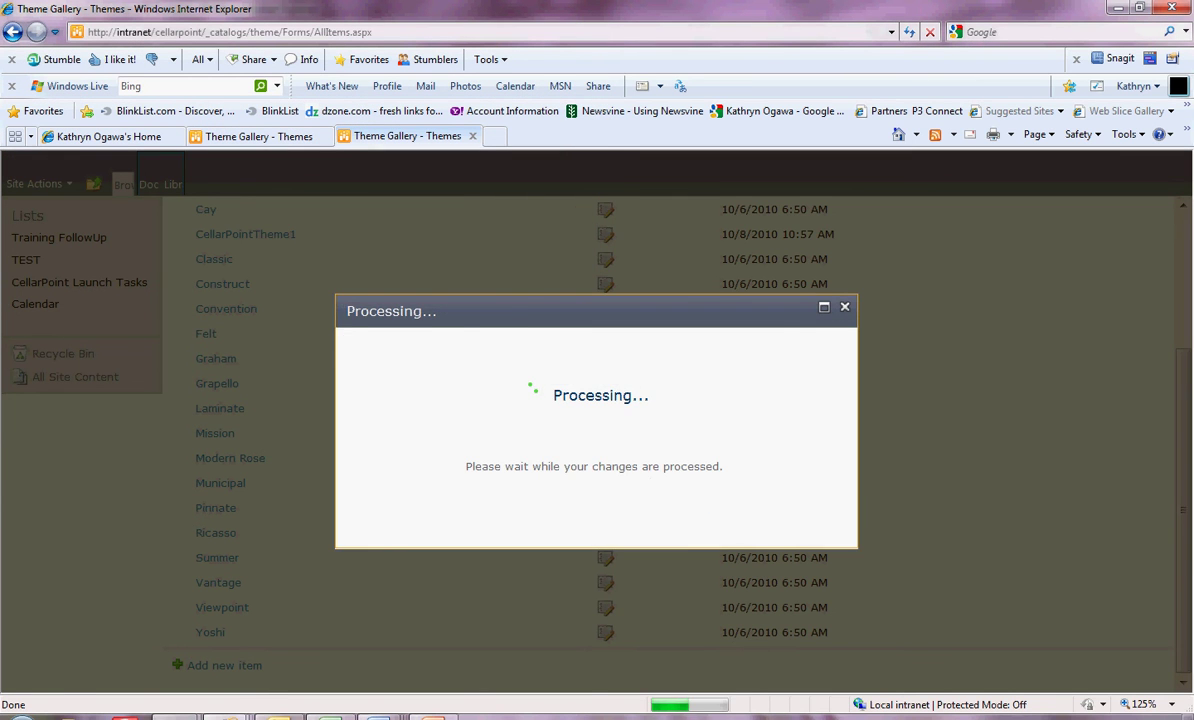
Describe the uploaded theme as "Used for the training video." and save its properties
click(532, 475)
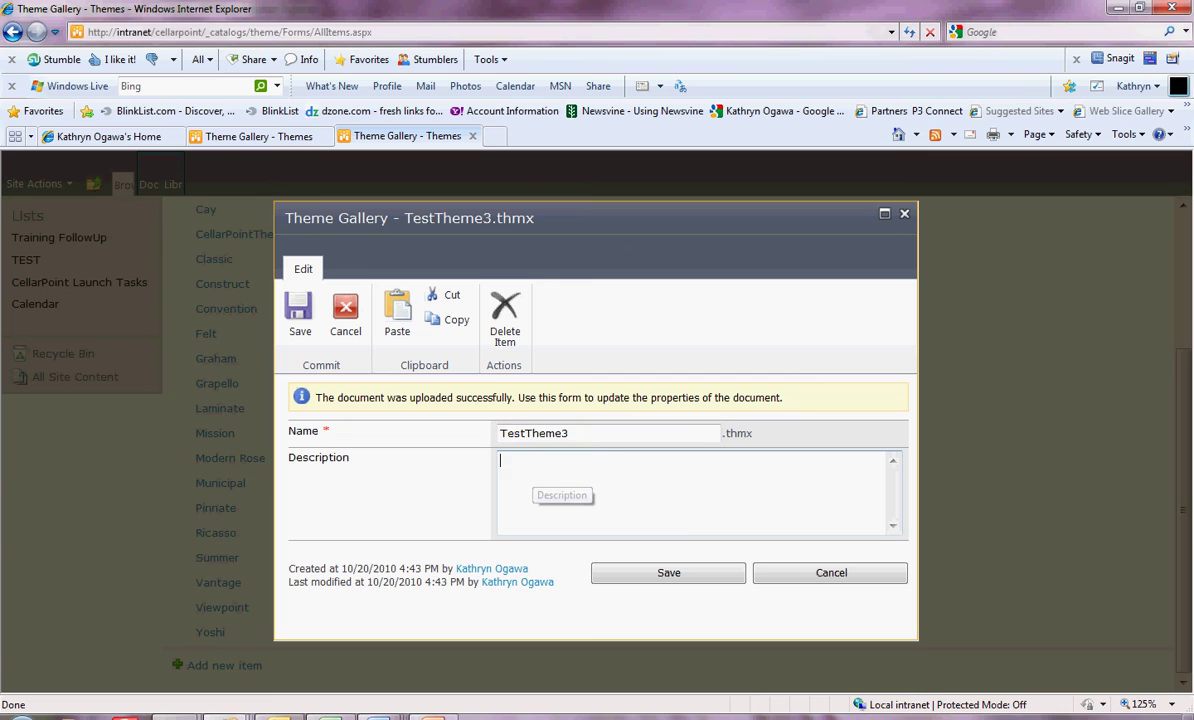
text(Used for t)
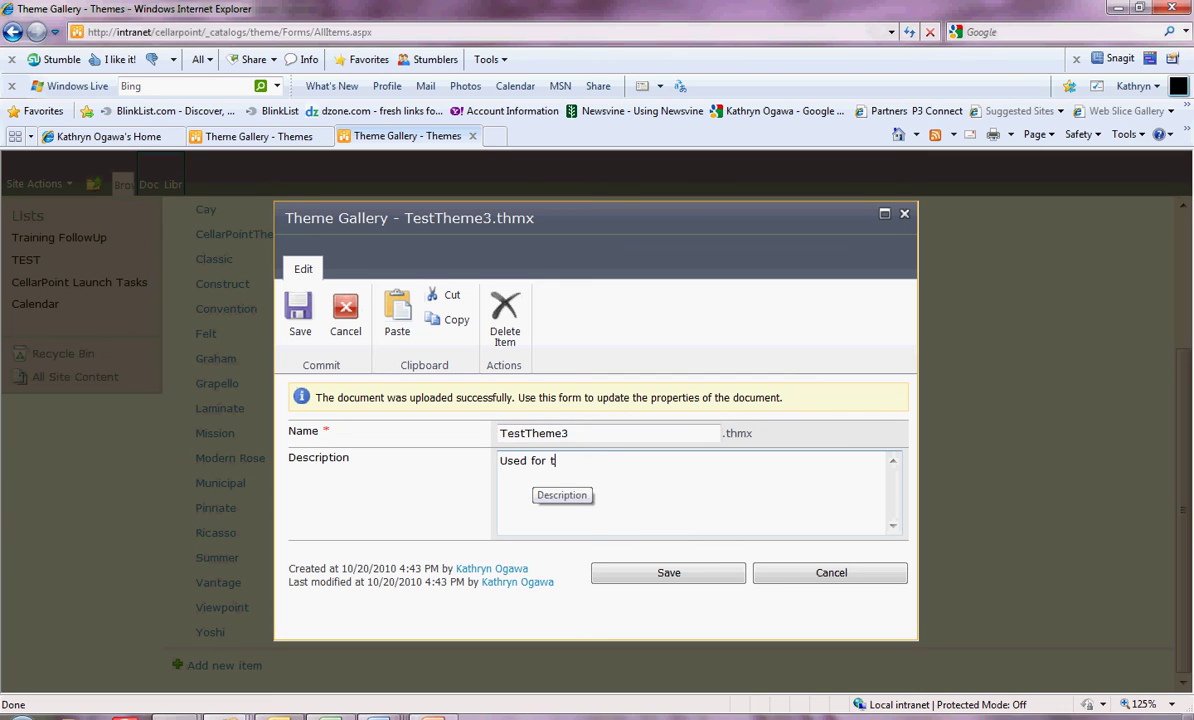
text(he training video.)
click(668, 572)
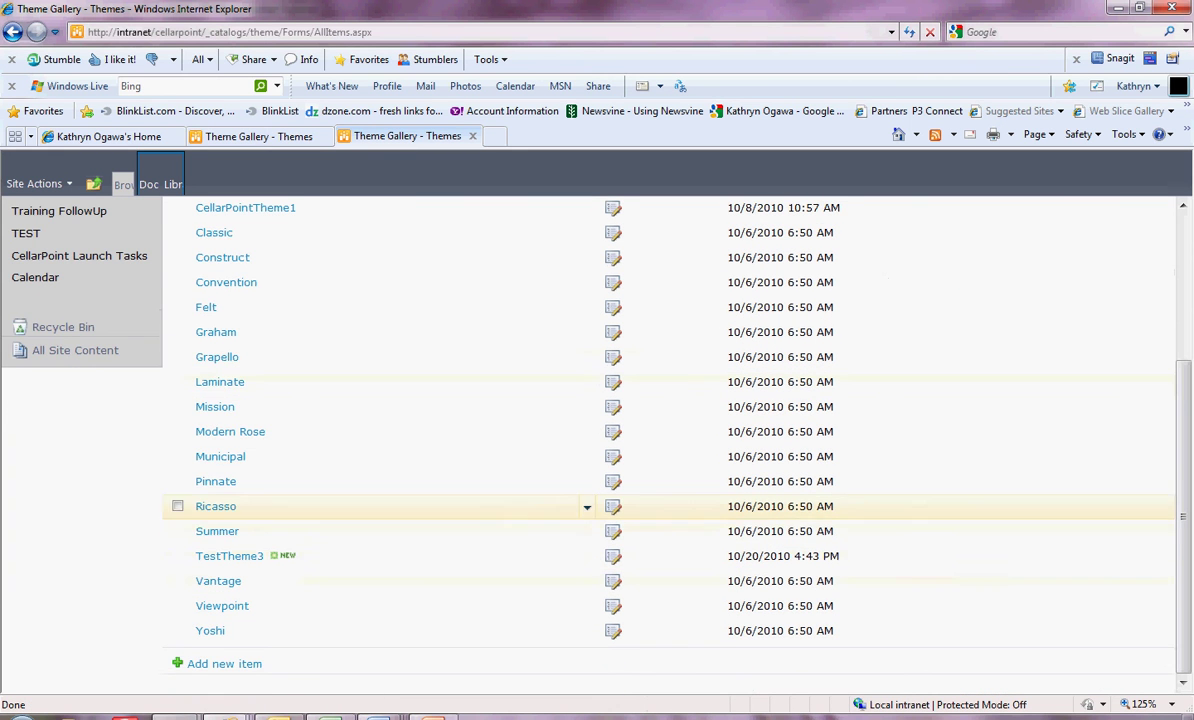
Return to the earlier Theme Gallery browser page and open the CellarPoint site's settings from there
scroll(600, 440, up, 2)
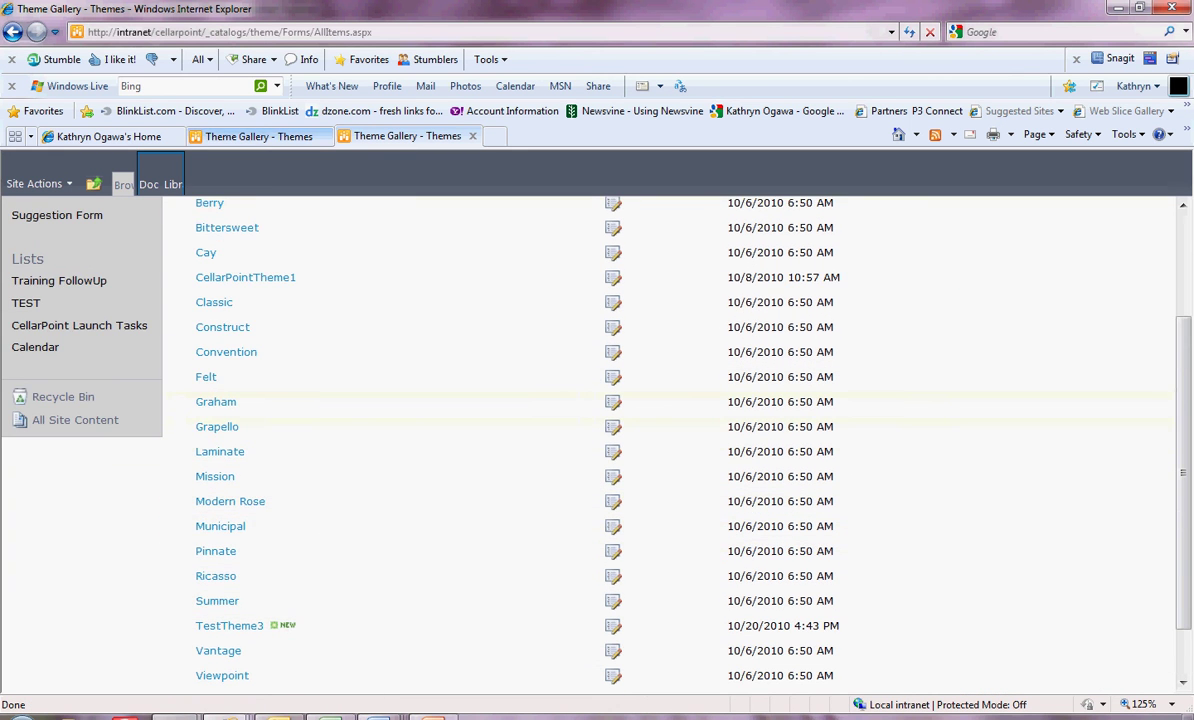
click(258, 136)
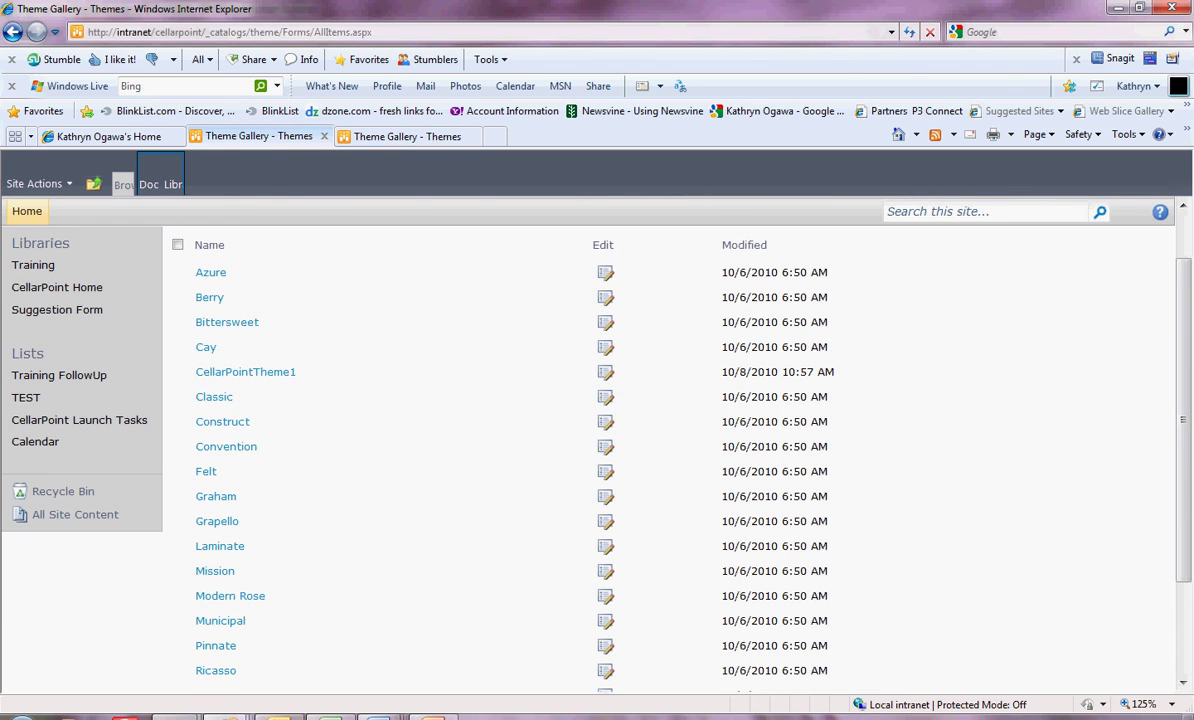
click(407, 136)
key(ctrl+shift+Tab)
click(35, 183)
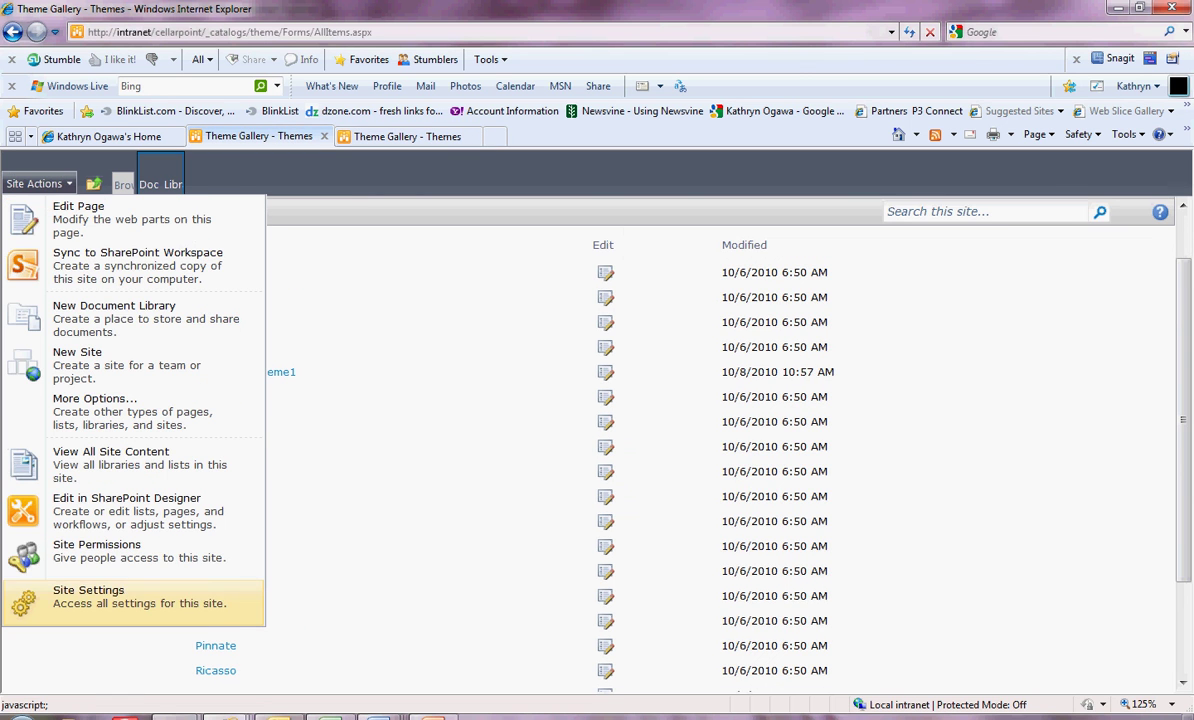
click(50, 598)
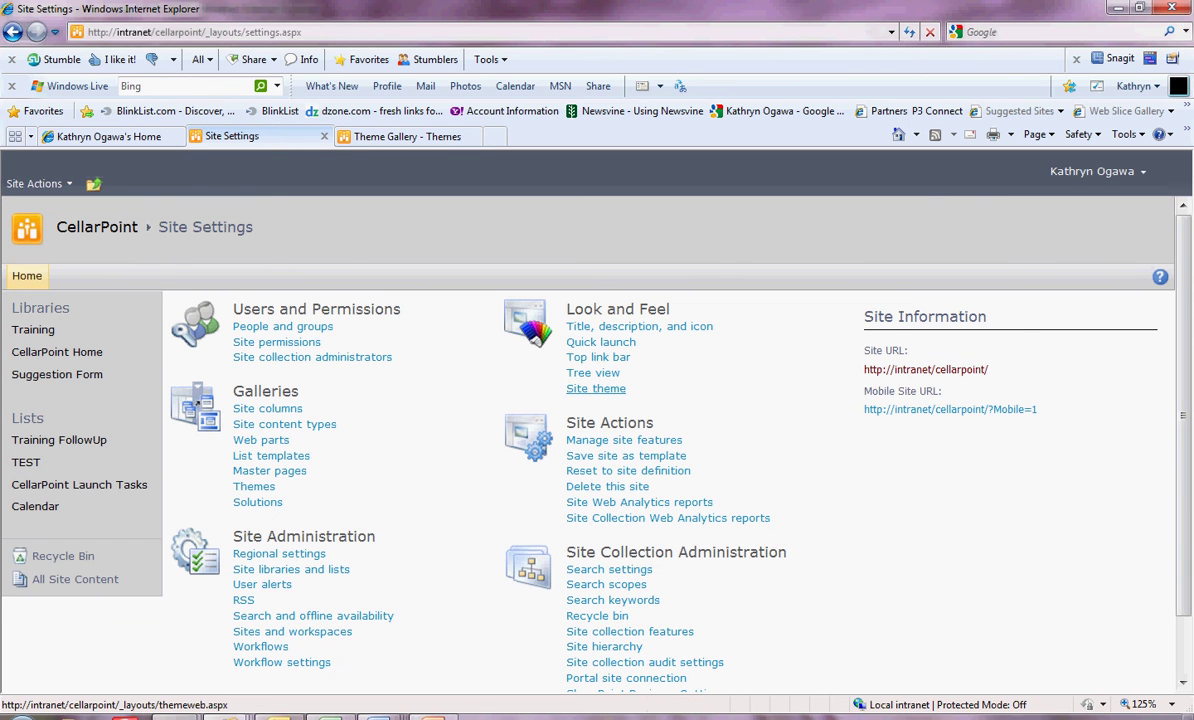
Select TestTheme3 as the site theme and apply it to the CellarPoint site
click(595, 388)
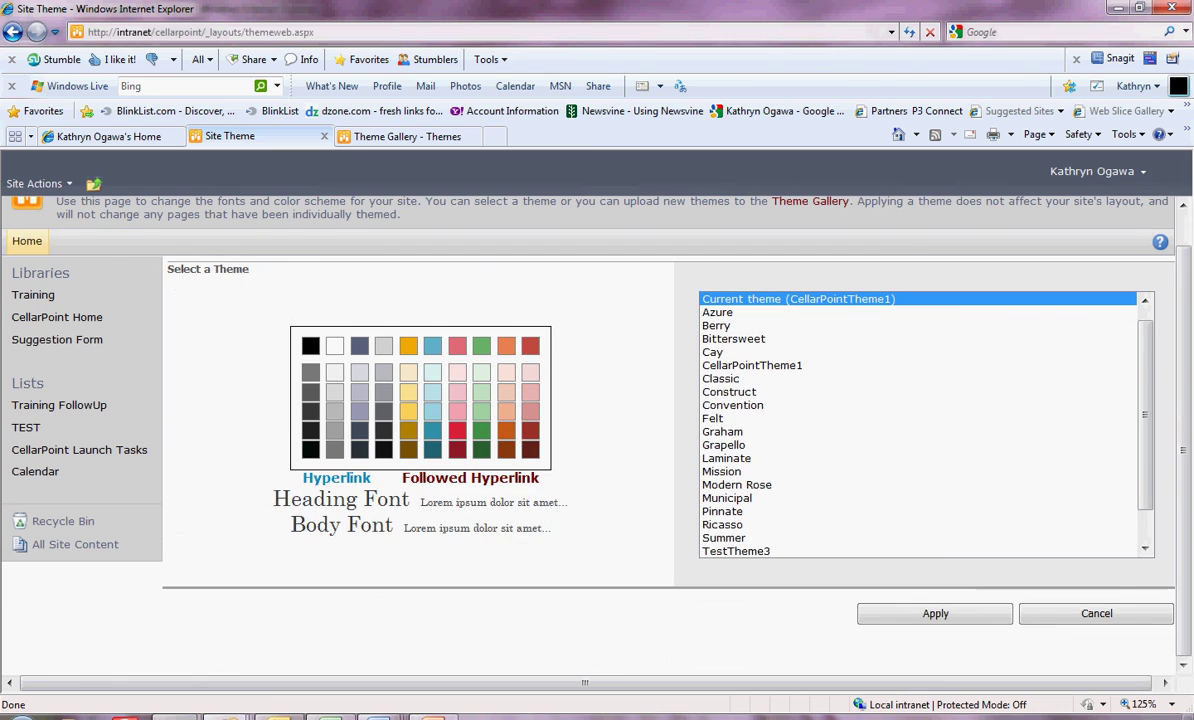
click(757, 551)
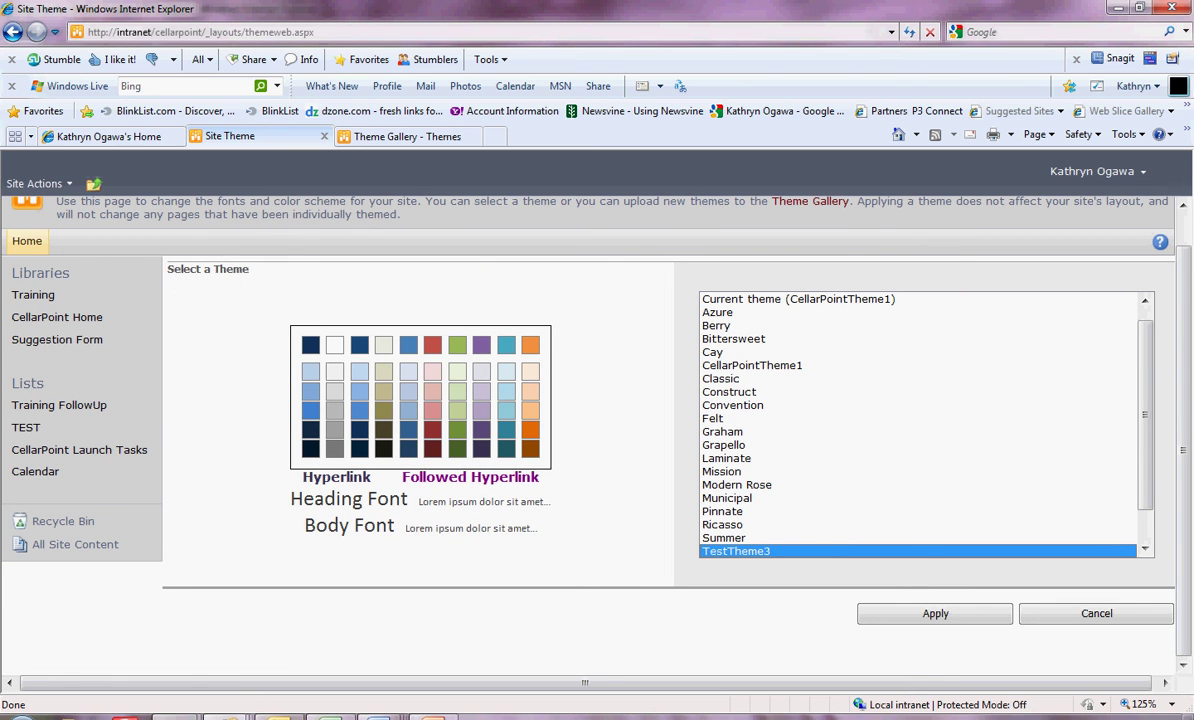
click(935, 613)
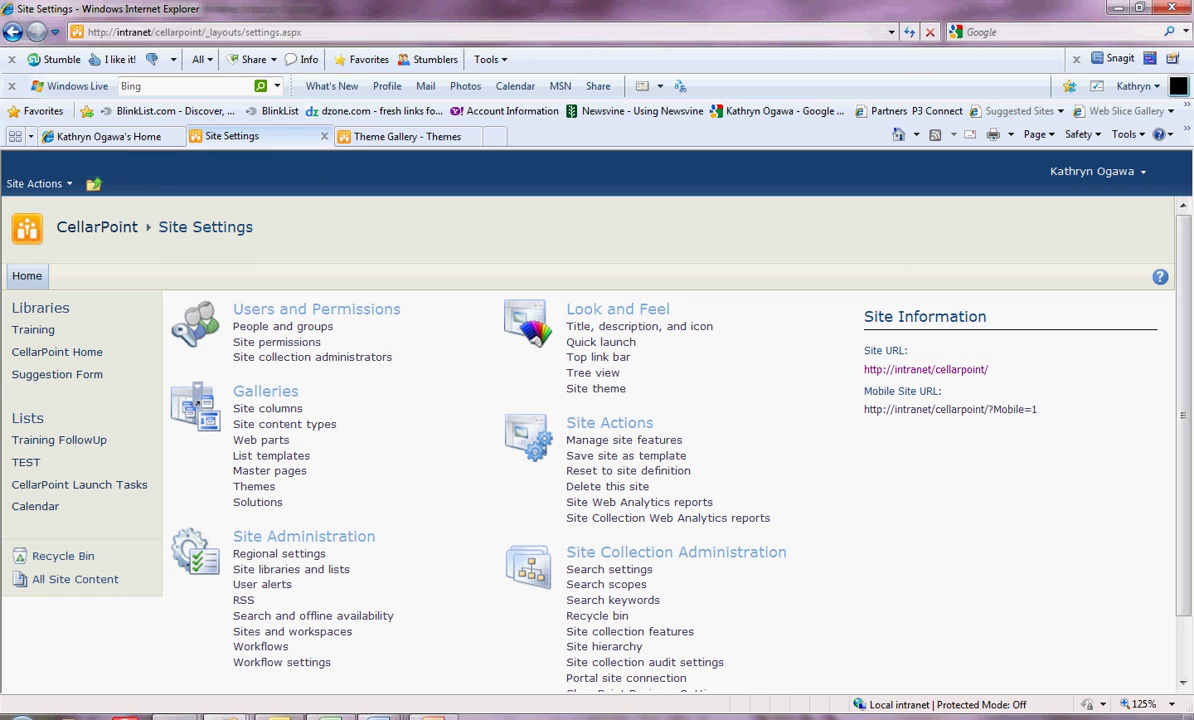
click(1007, 716)
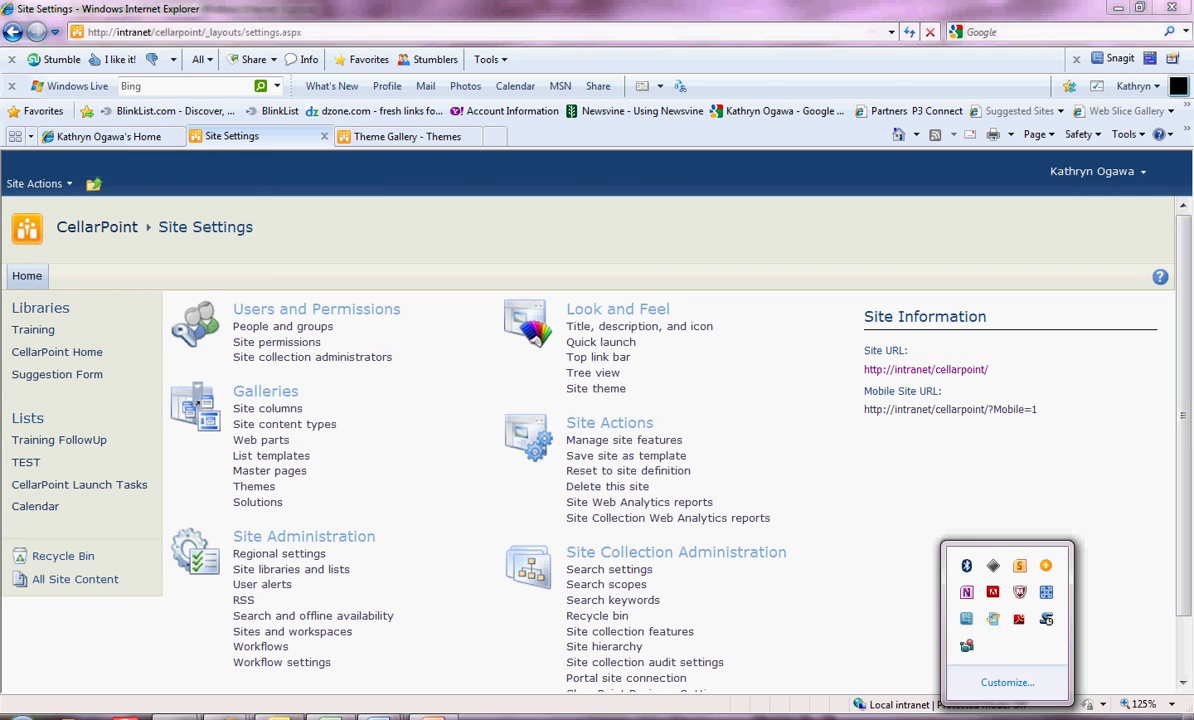